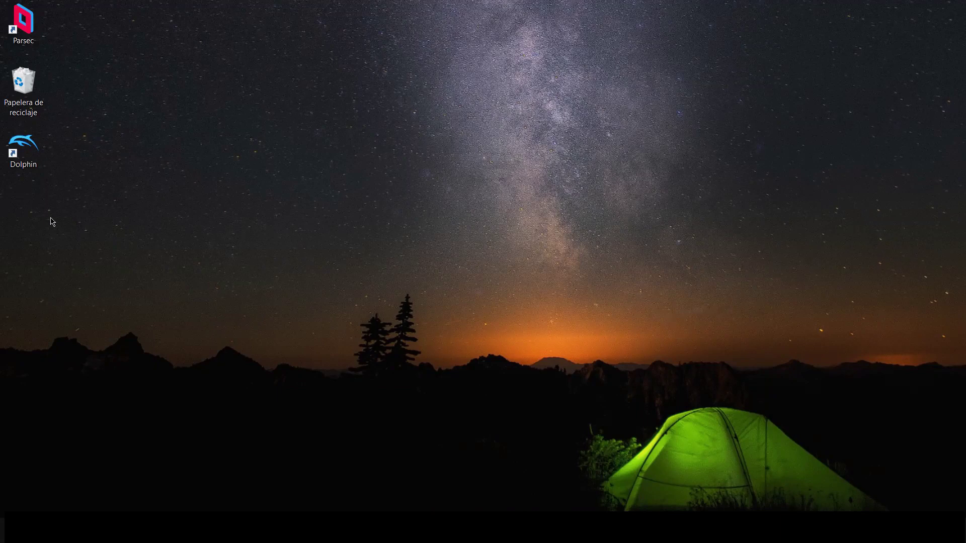
- Launch Dolphin 5.0 from its desktop shortcut to show the game list
double_click(35, 153)
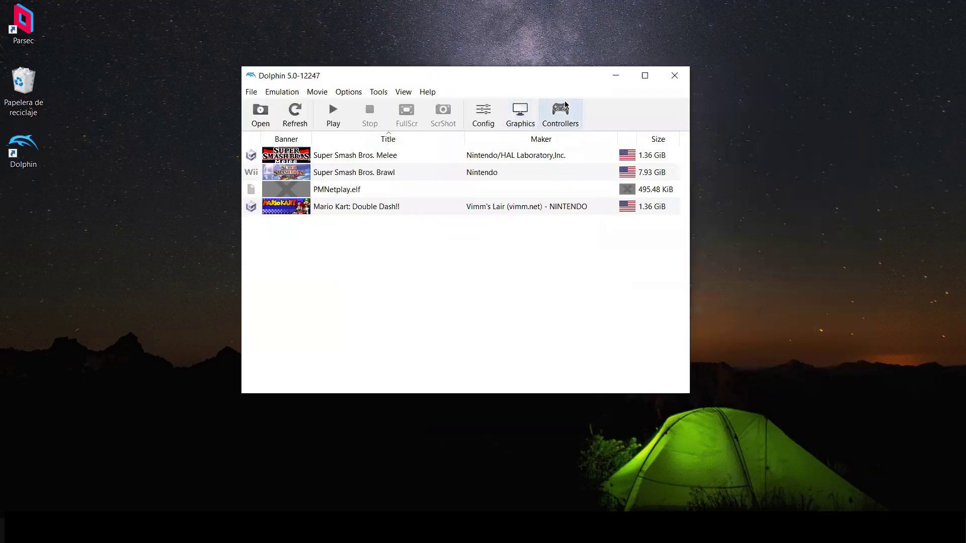
- Make GameCube Port 1 a Standard Controller and open its button mapping window
left_click(565, 112)
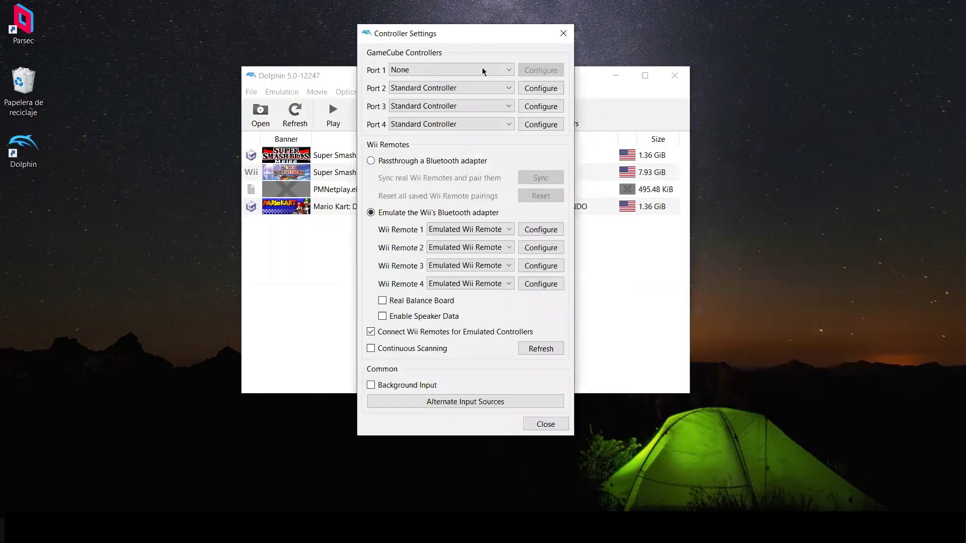
left_click_drag(464, 37, 394, 63)
left_click(425, 96)
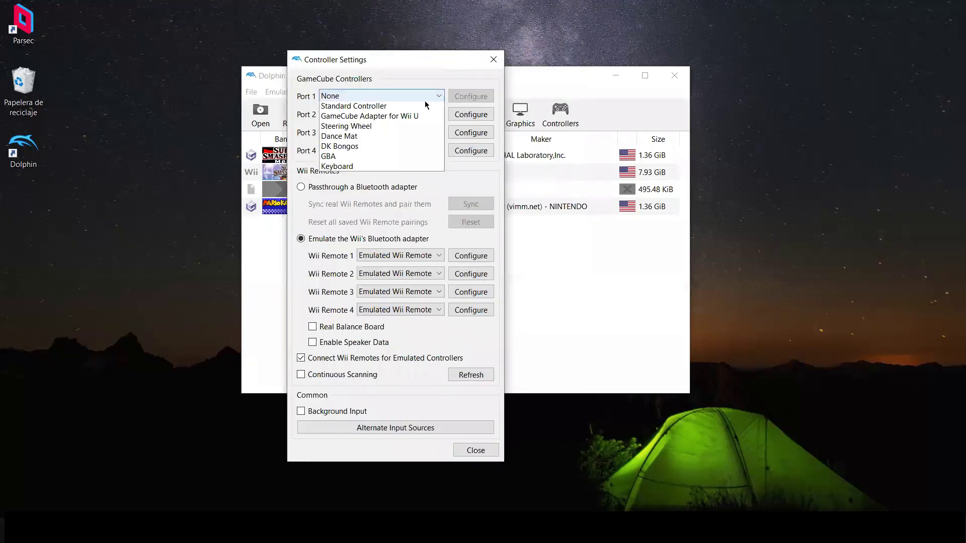
left_click(425, 106)
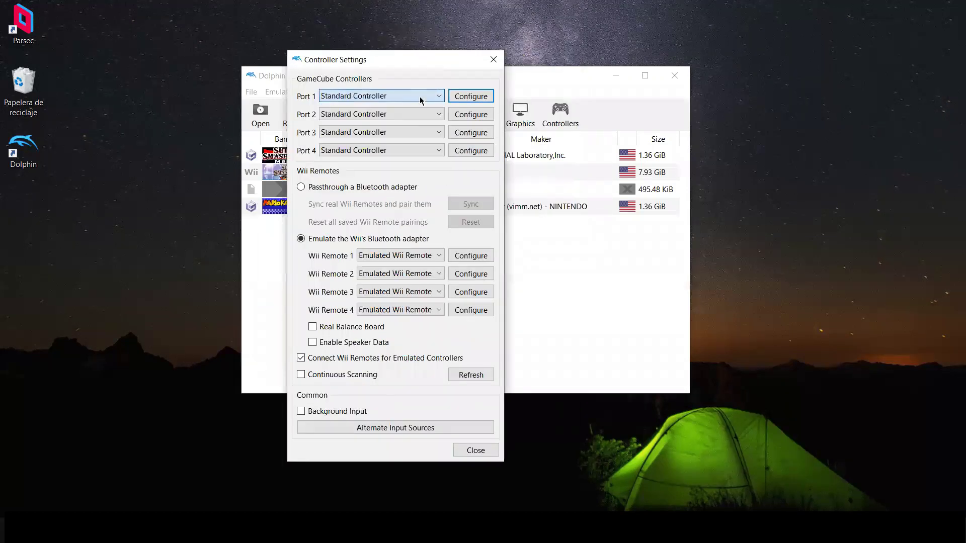
left_click(472, 97)
left_click_drag(416, 71, 539, 60)
left_click(369, 98)
- Switch Port 1's input device to XInput/0/Gamepad and remap Button A
left_click(347, 112)
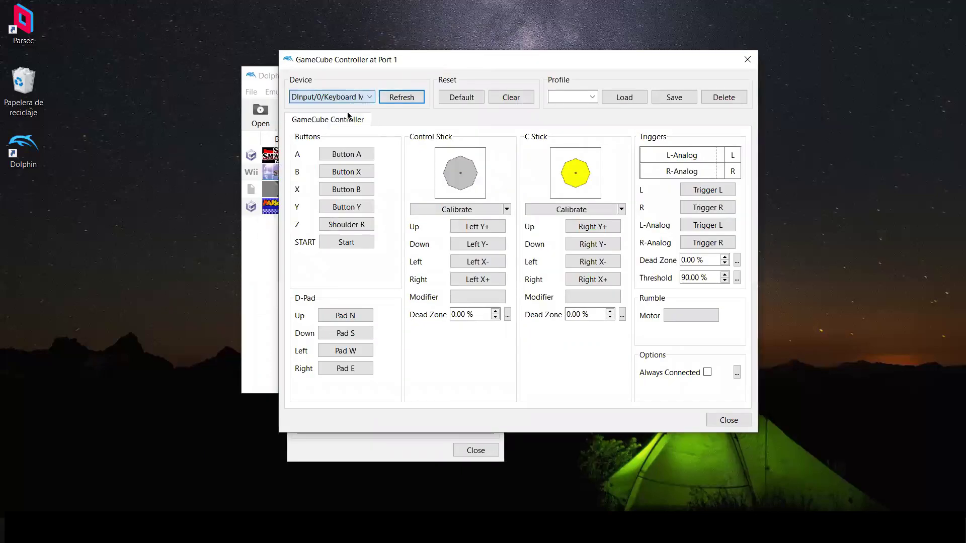
left_click(369, 98)
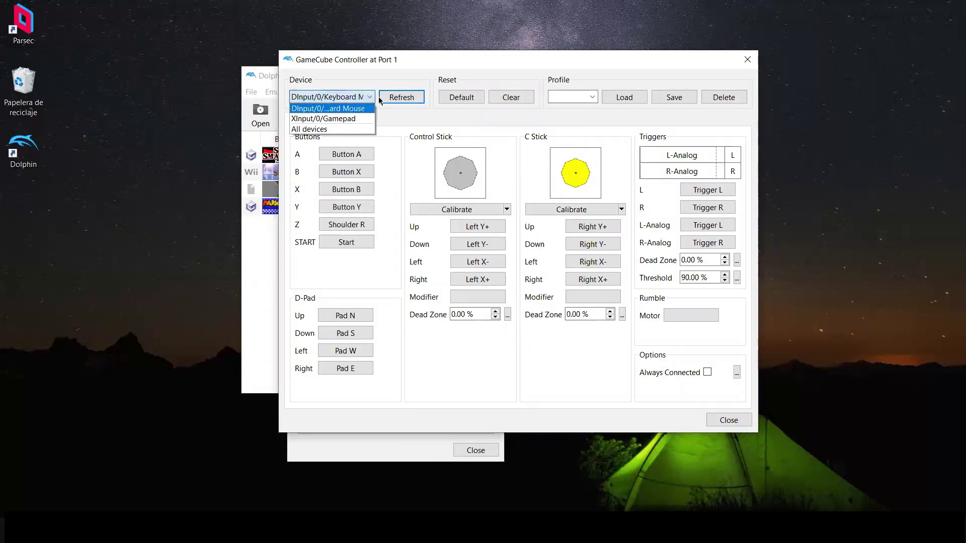
left_click(360, 123)
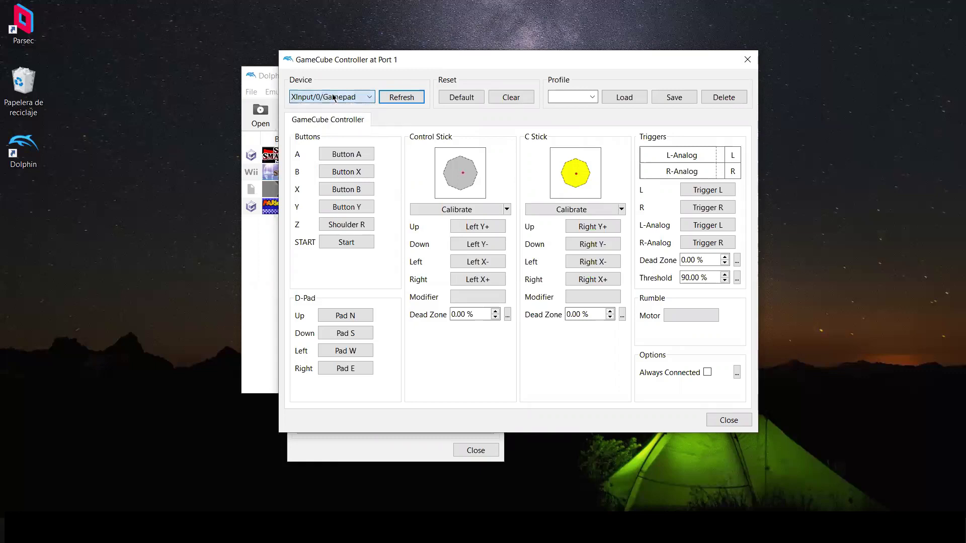
left_click(346, 159)
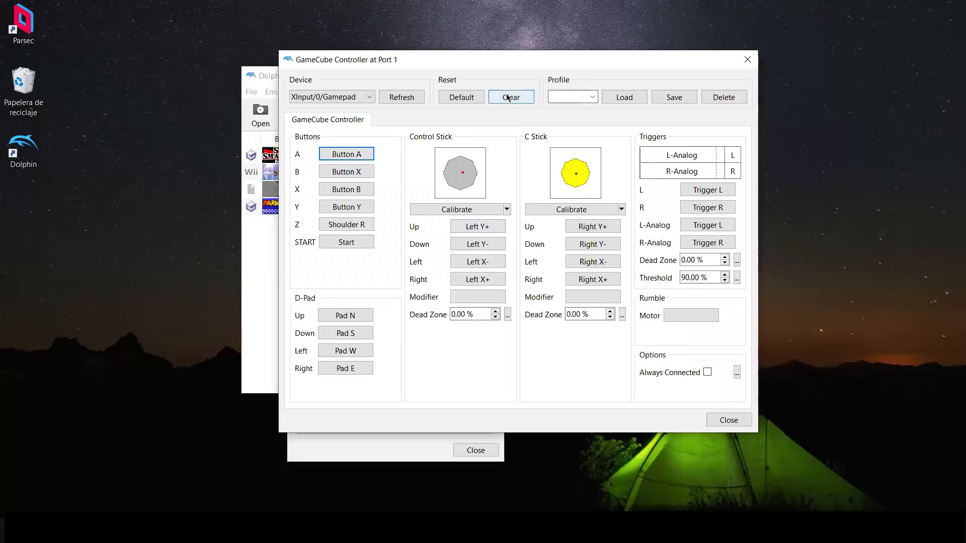
left_click(747, 60)
- Check Port 2's mapping and device list without changes, then rearrange Controller Settings
left_click(460, 115)
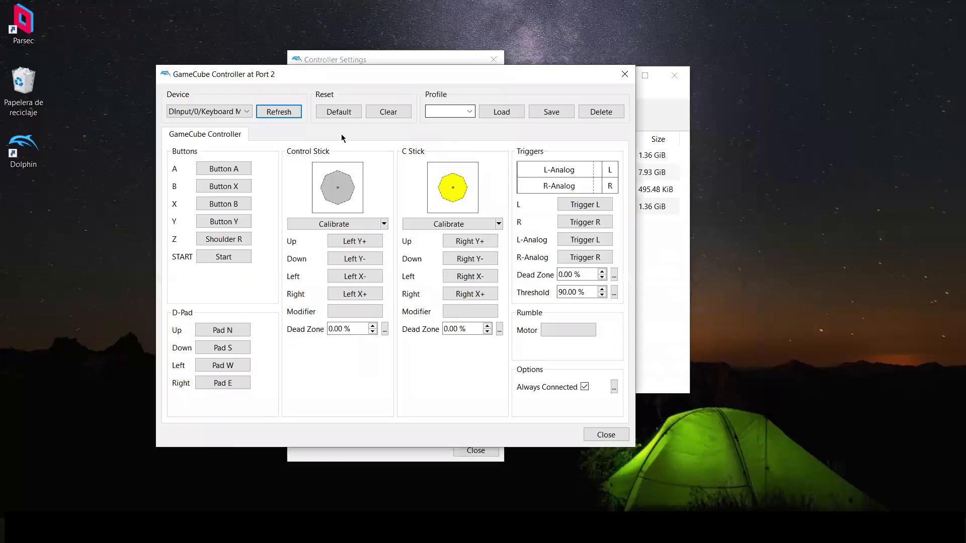
left_click(245, 111)
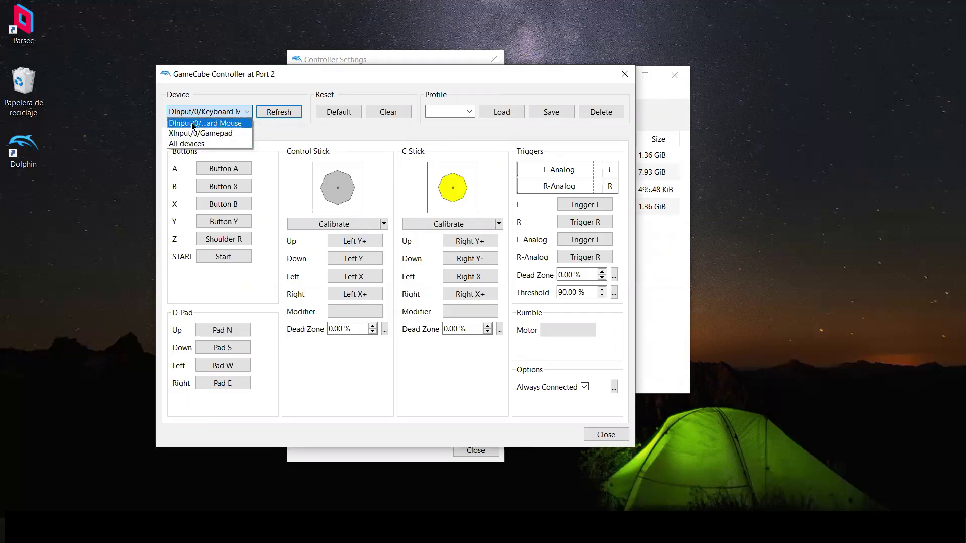
left_click(277, 136)
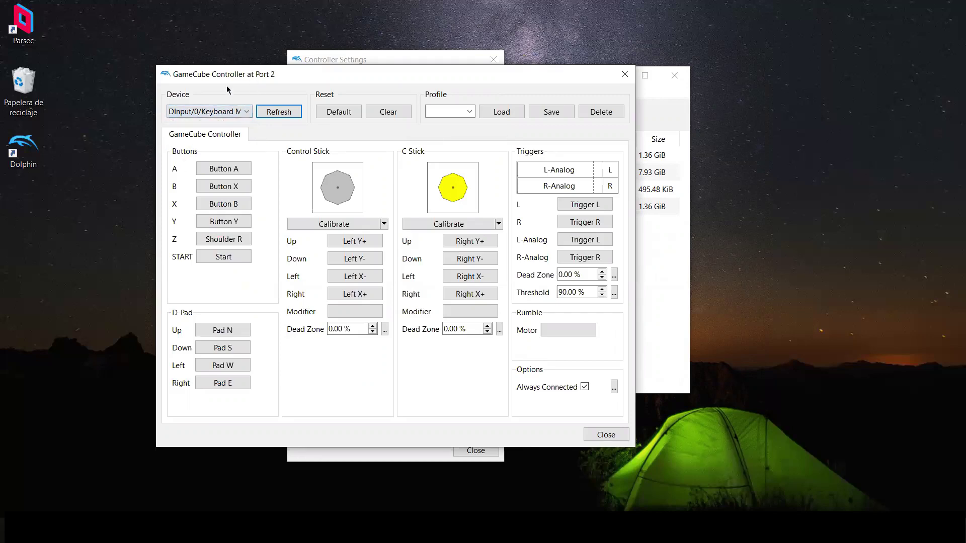
left_click_drag(352, 82, 390, 89)
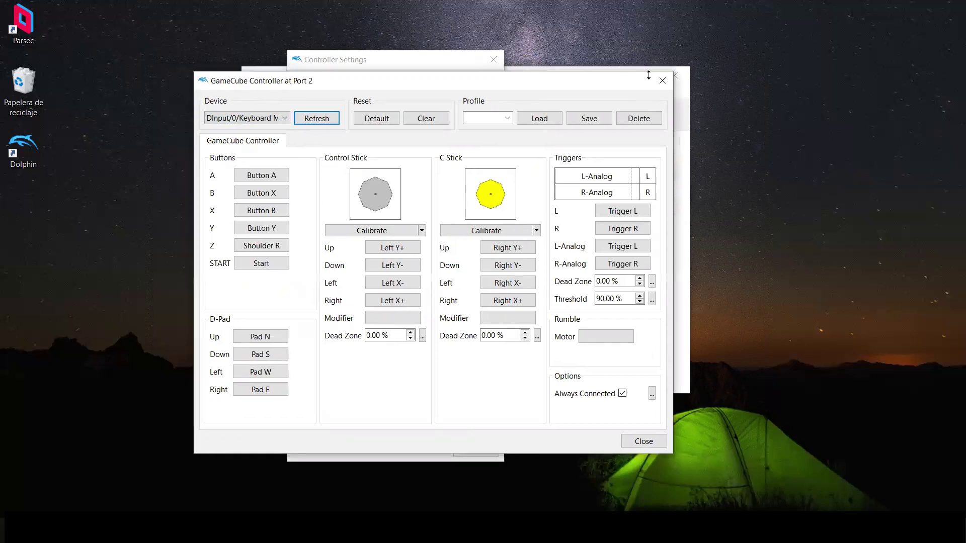
left_click(662, 81)
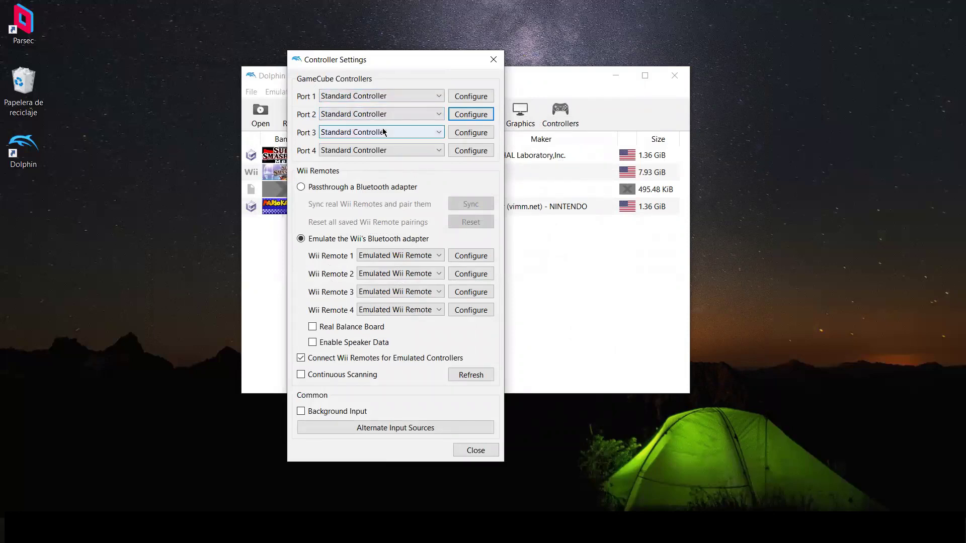
left_click_drag(397, 64, 532, 82)
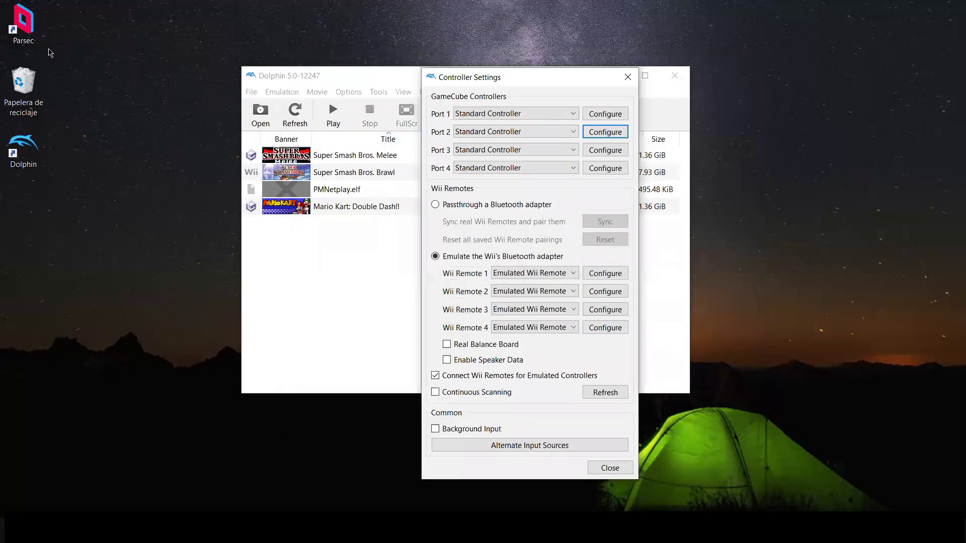
left_click_drag(470, 84, 418, 91)
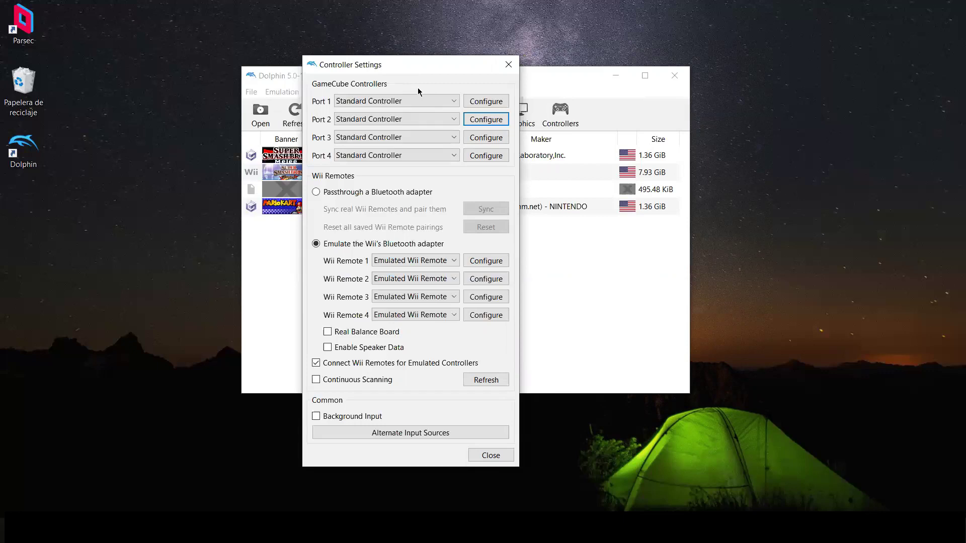
- Reopen Port 1's mapping, keep XInput/0/Gamepad as the device, and remap Button A
left_click(498, 99)
left_click(259, 116)
left_click(236, 141)
left_click(234, 172)
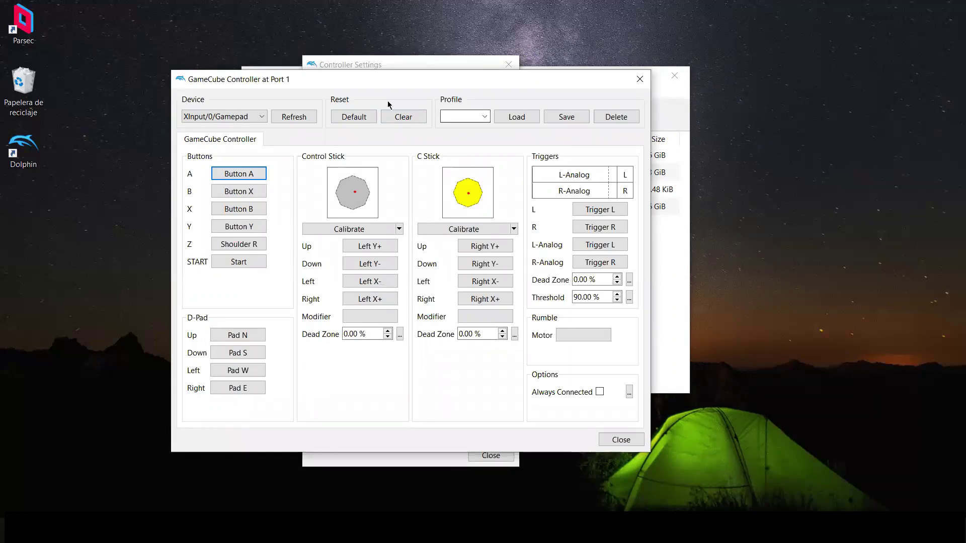
- Save Port 1's mapping as a profile named 'controller'
left_click(473, 117)
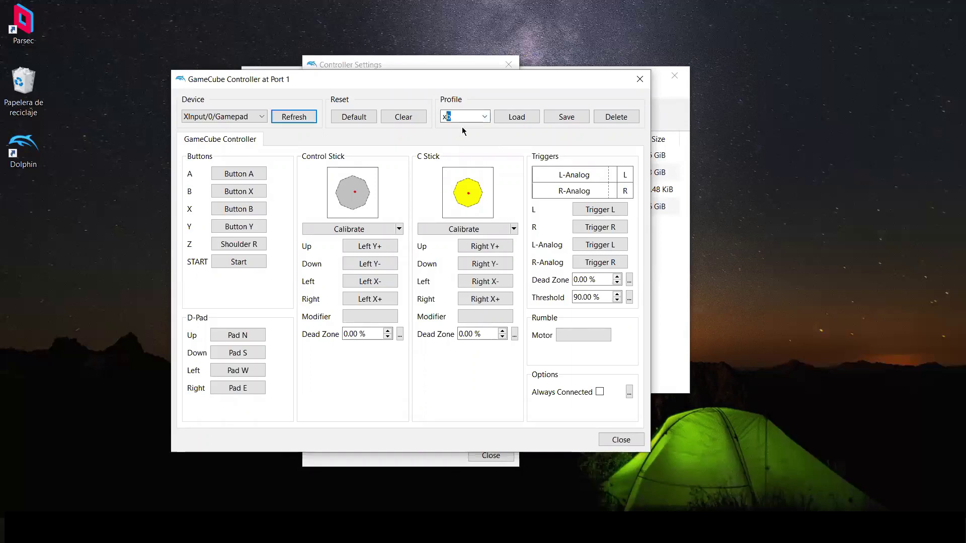
type("x")
key("BackSpace")
type("controller")
left_click(573, 119)
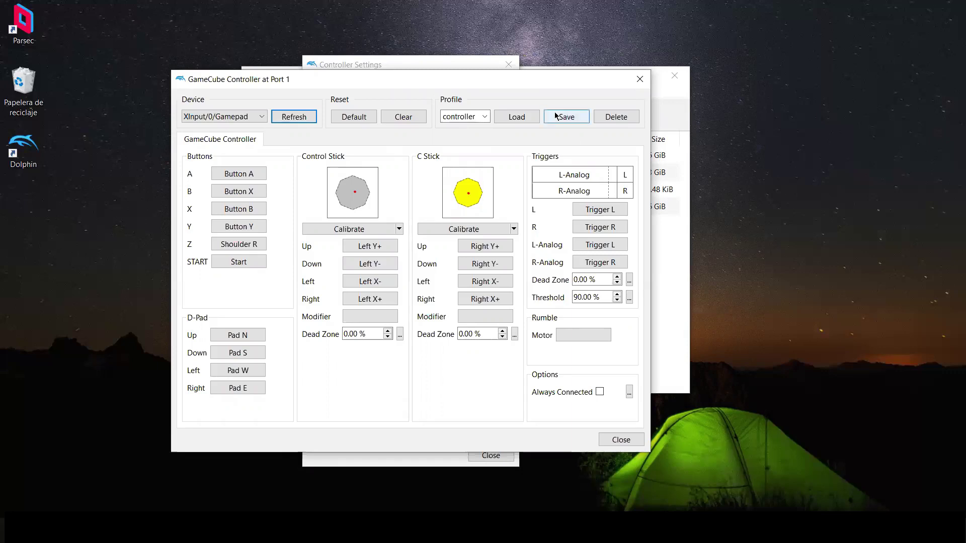
left_click(640, 79)
- Keep Port 2 as a Standard Controller and load the 'controller' profile into it
left_click(383, 120)
left_click(382, 139)
left_click(468, 122)
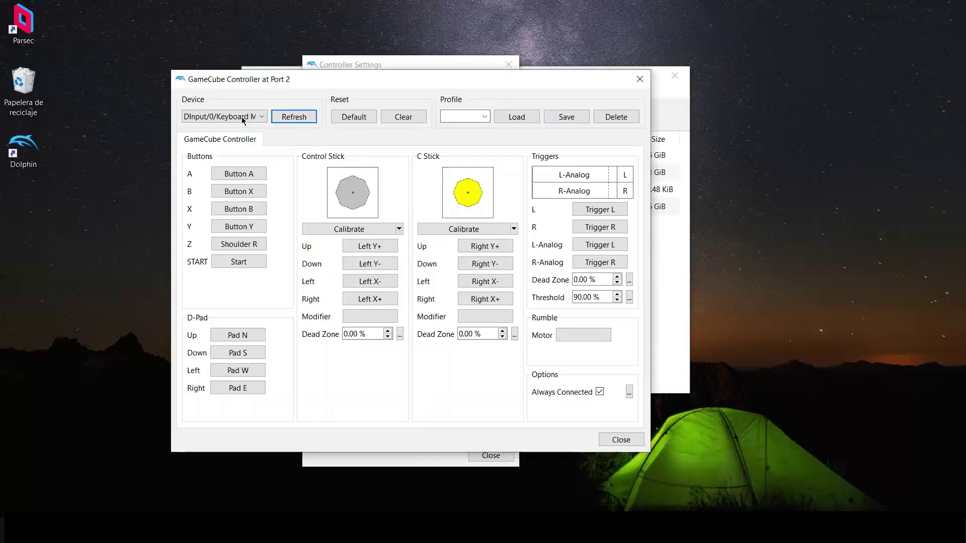
left_click(481, 118)
left_click(458, 129)
left_click(502, 118)
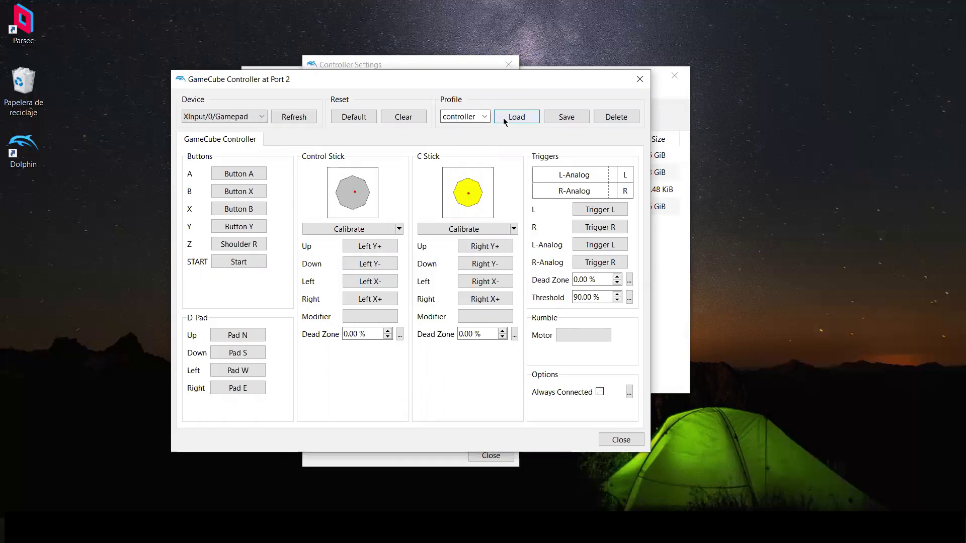
left_click(621, 440)
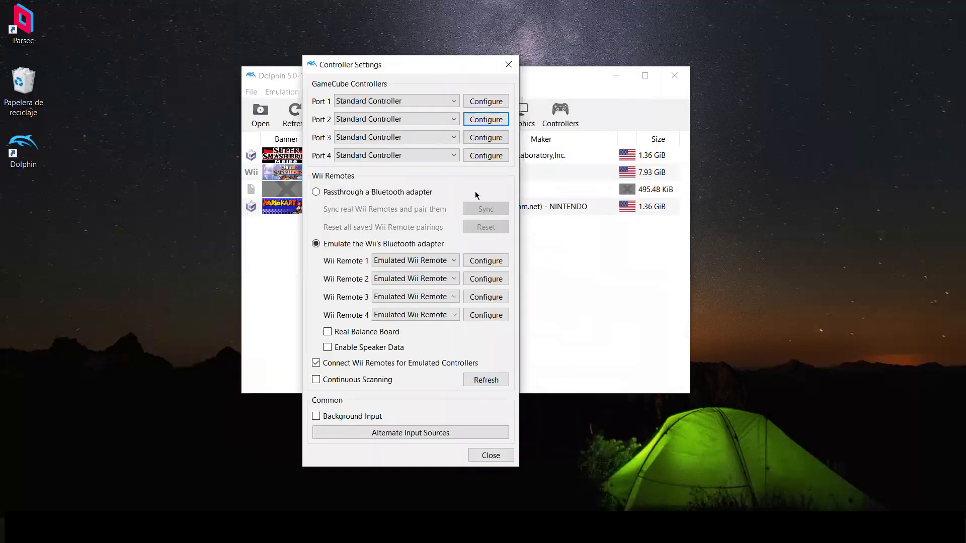
- Load the 'controller' profile into Port 3's mapping
left_click(490, 135)
left_click(486, 117)
left_click(473, 128)
left_click(516, 117)
left_click(616, 440)
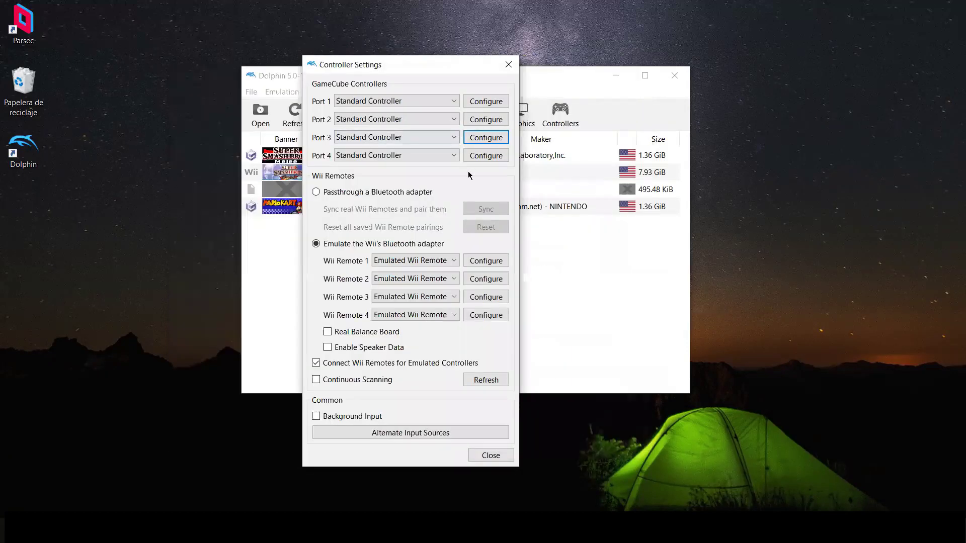
- Load the 'controller' profile into Port 4's mapping
left_click(475, 158)
left_click(485, 117)
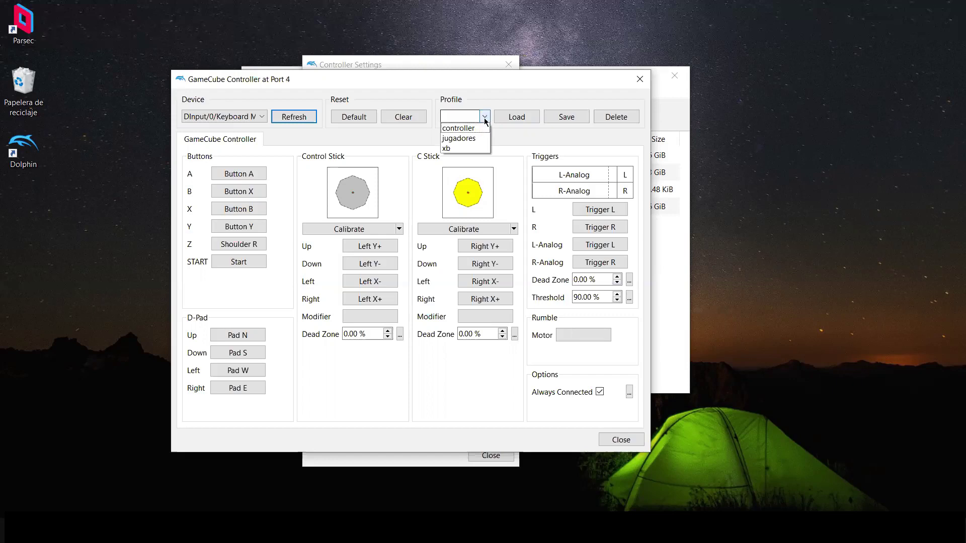
left_click(480, 128)
left_click(505, 116)
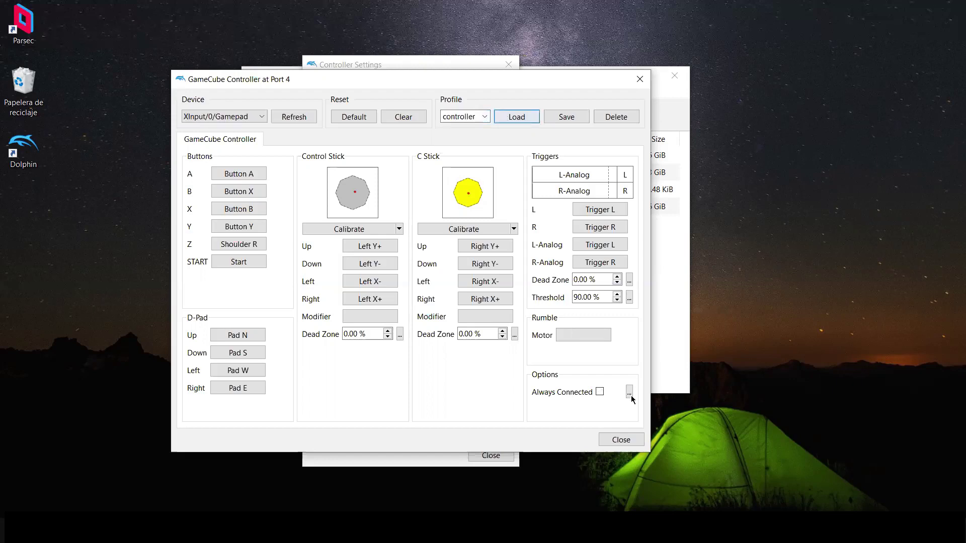
left_click(620, 439)
- Confirm Port 3 still uses XInput/0/Gamepad and close its mapping window
left_click(475, 138)
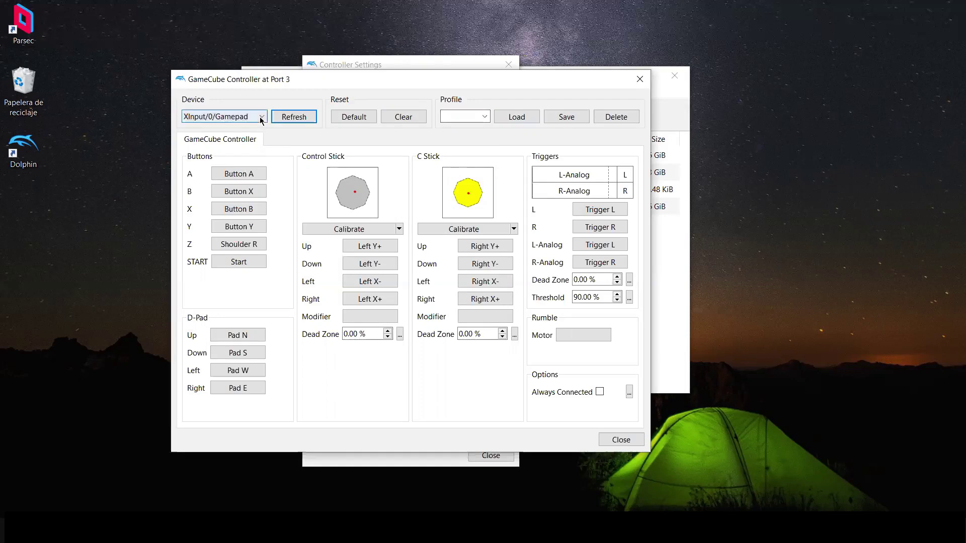
left_click(253, 116)
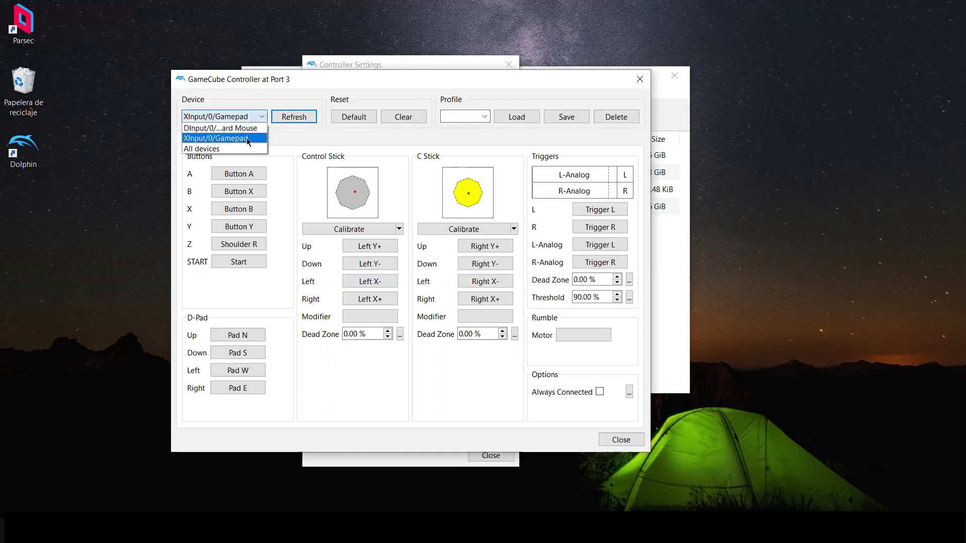
left_click(265, 116)
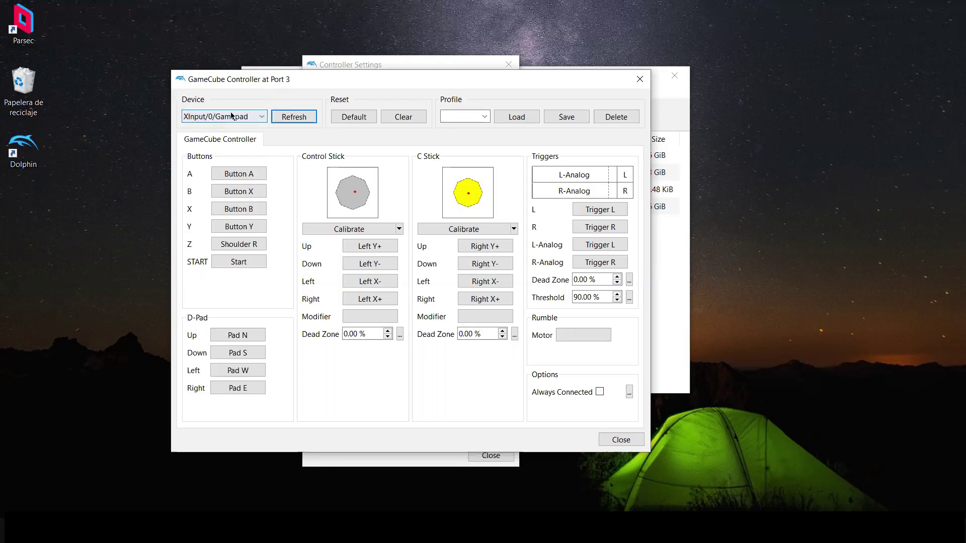
left_click_drag(247, 81, 236, 87)
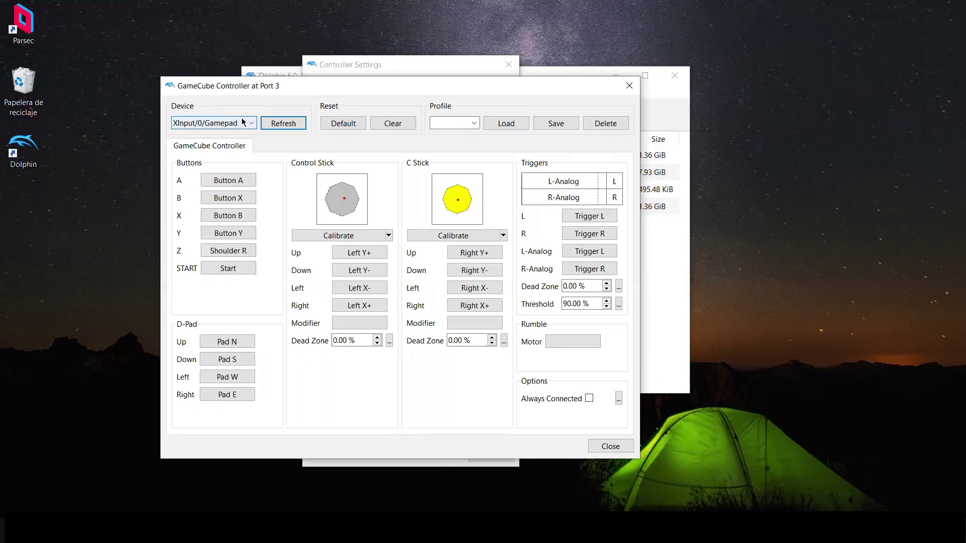
left_click_drag(319, 93, 693, 60)
left_click(682, 77)
- Arrange Controller Settings beside the game list and launch Super Smash Bros. Melee
left_click_drag(460, 76, 548, 61)
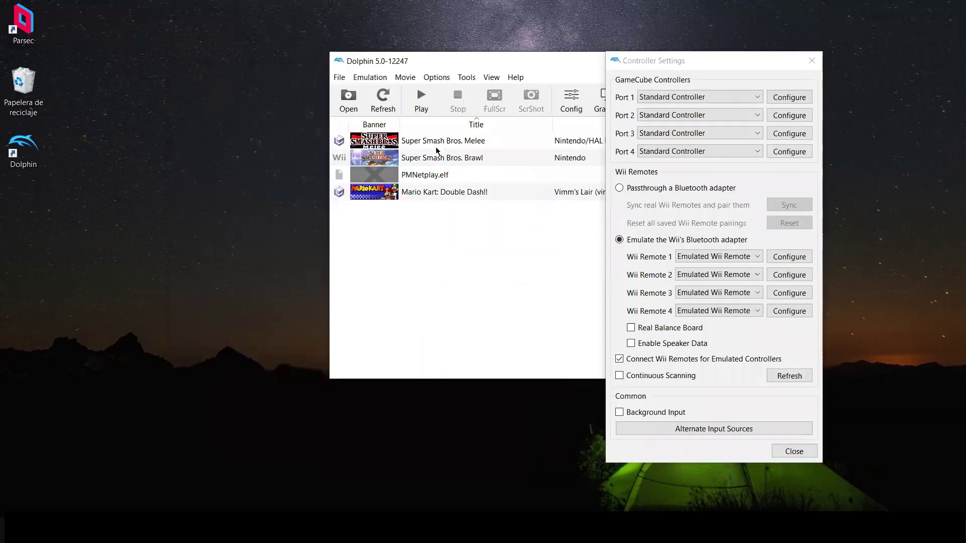
left_click_drag(441, 63, 348, 62)
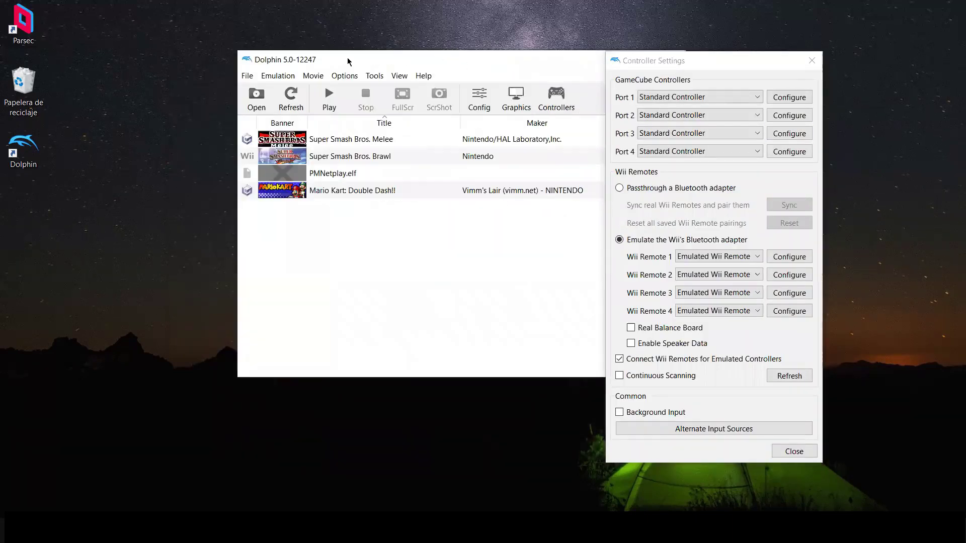
left_click_drag(431, 61, 360, 57)
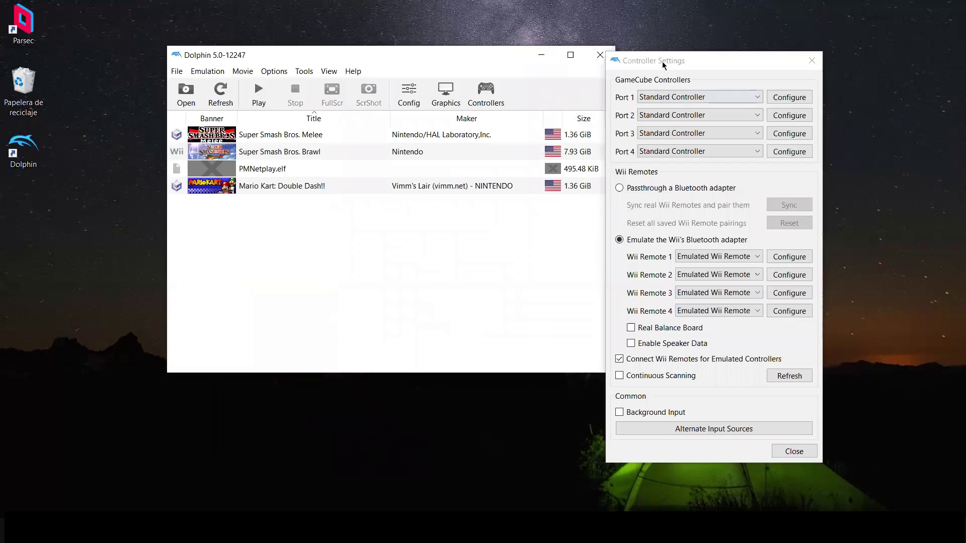
left_click_drag(663, 66, 696, 43)
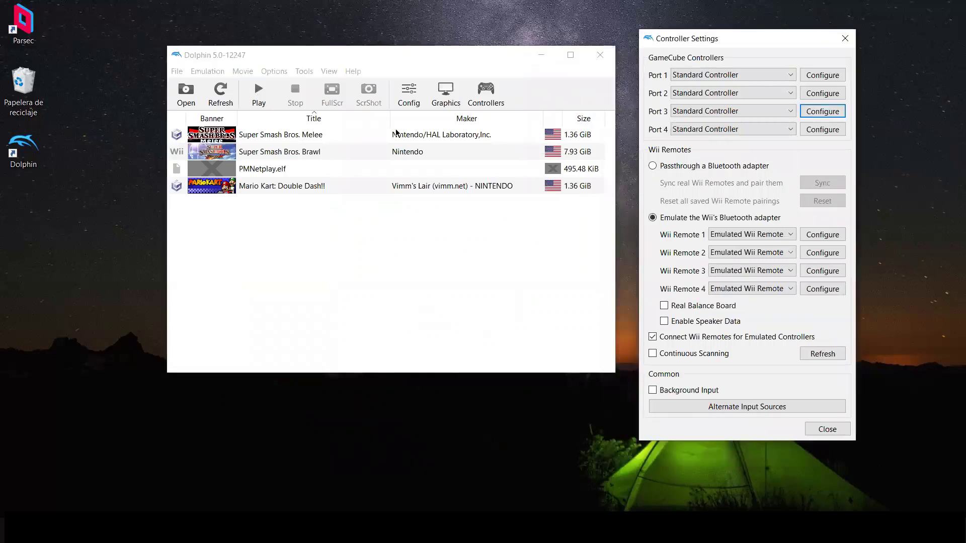
double_click(278, 134)
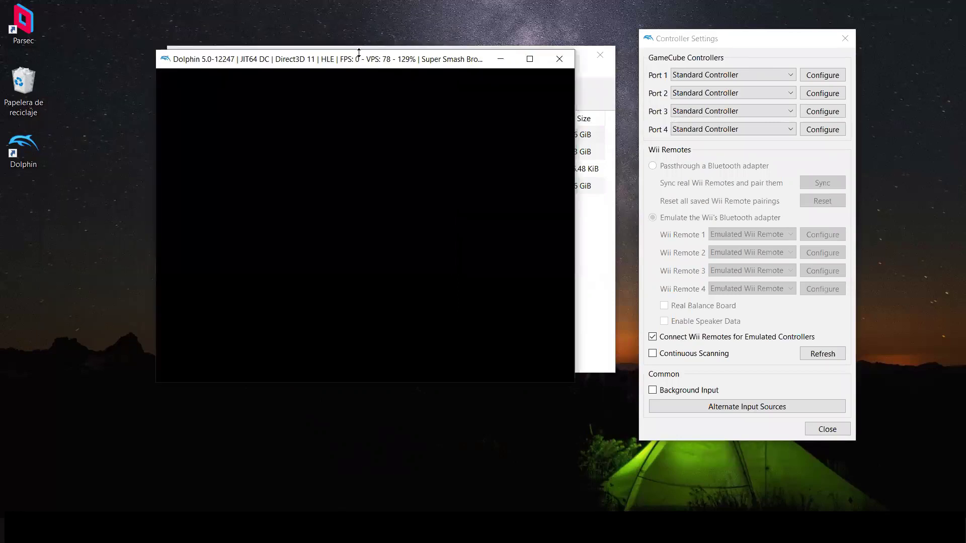
- Navigate to VS. Mode > Melee character select and test moving the player hands
key("Down")
key("Up")
key("x")
key("Up")
key("x")
key("z")
key("Up")
key("Up")
key("Up")
key("Up")
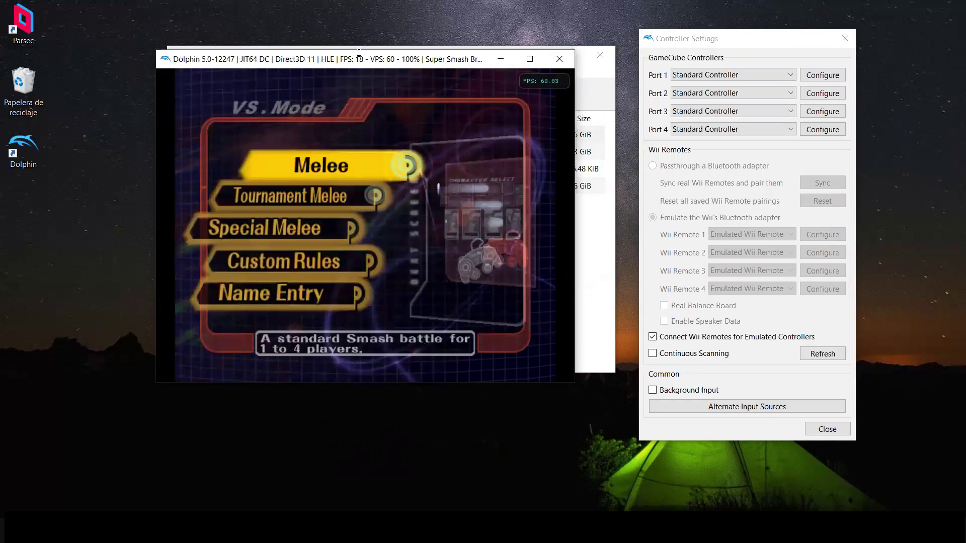
key("x")
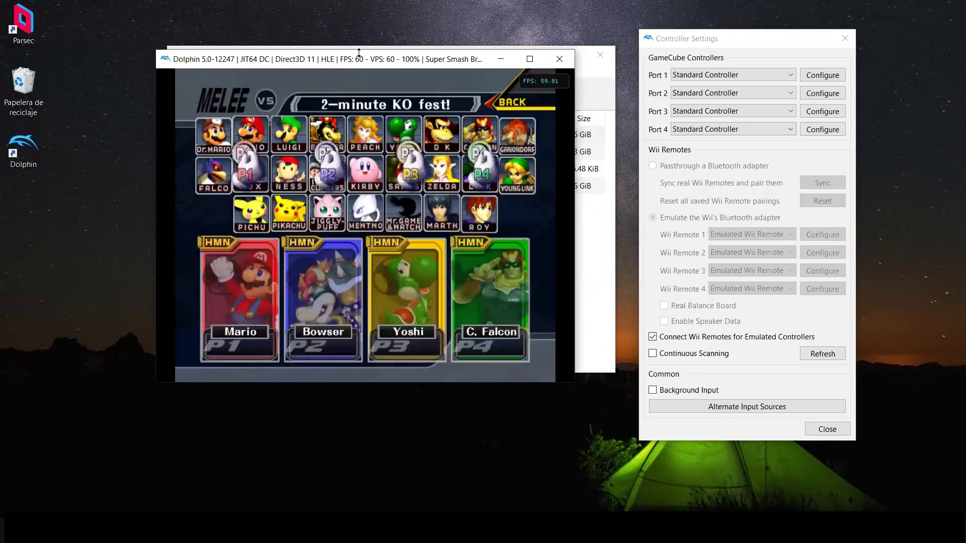
key("Left")
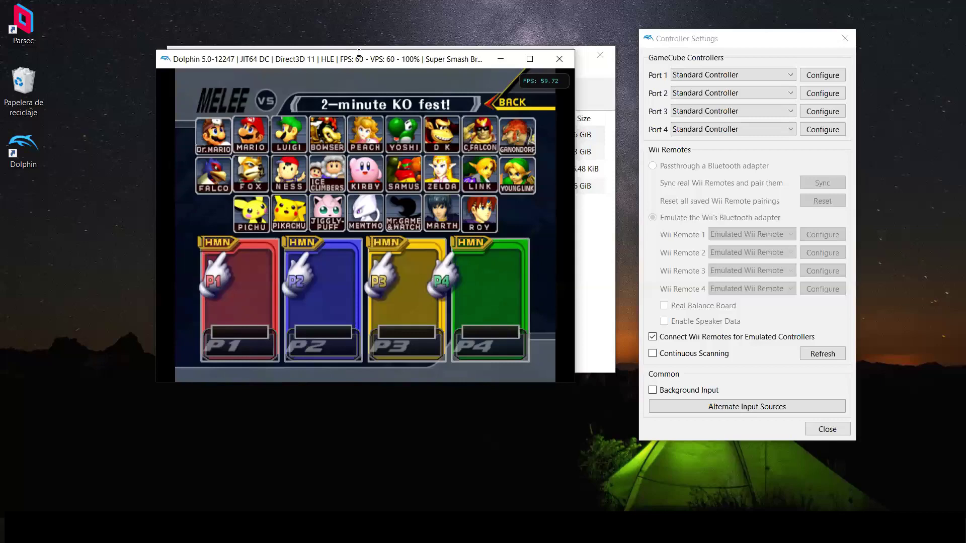
key("Right")
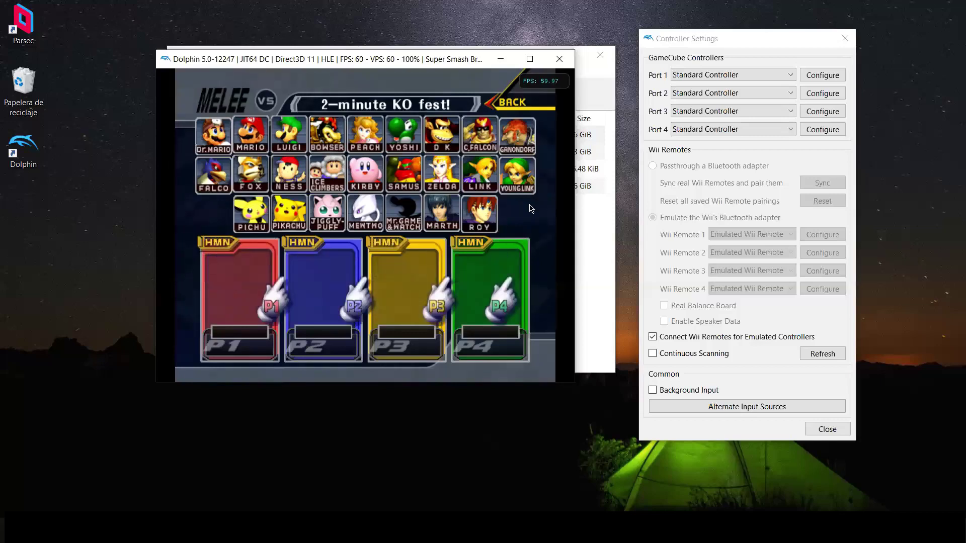
key("Up")
key("Down")
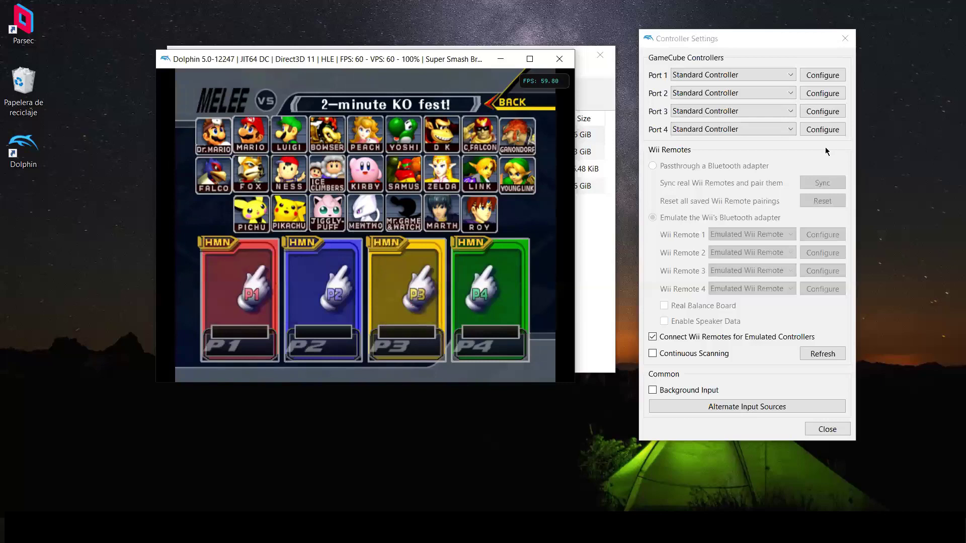
left_click(823, 93)
left_click(560, 90)
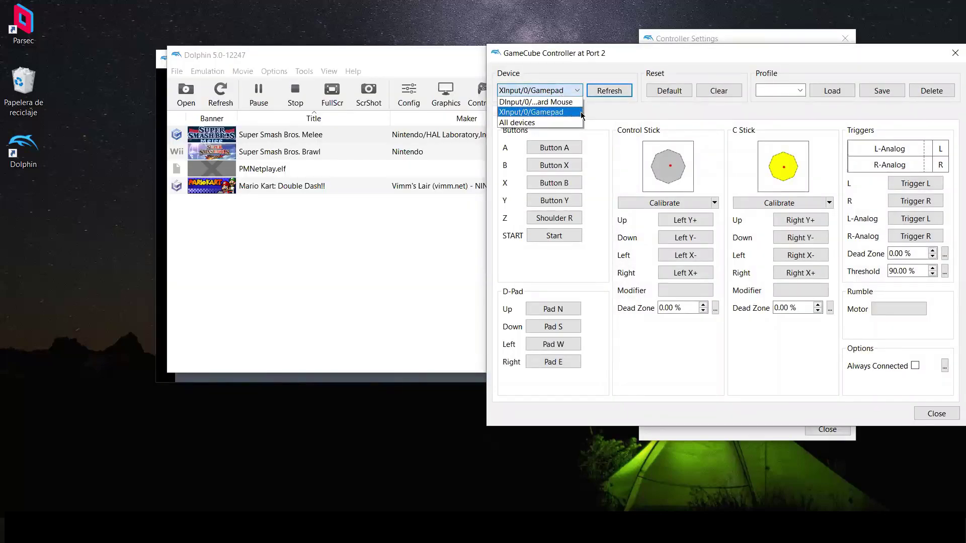
left_click(950, 64)
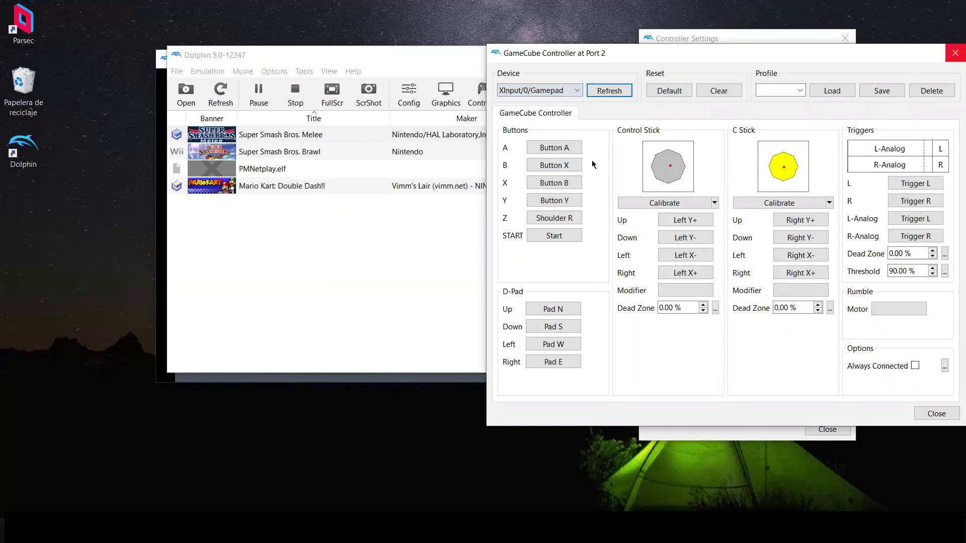
left_click(955, 52)
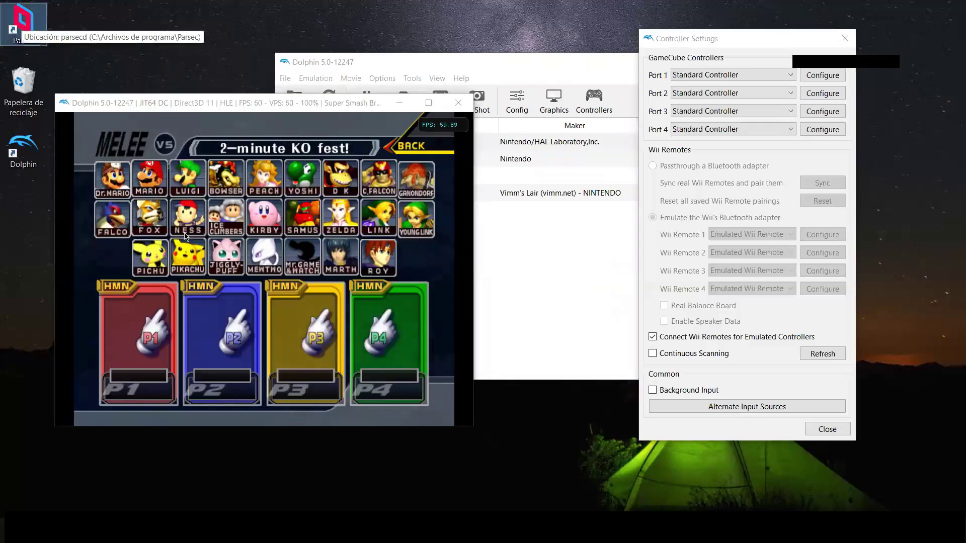
- Host Dolphin Gamecube & Wii Emulator publicly in Parsec Arcade with 3 extra seats
double_click(23, 24)
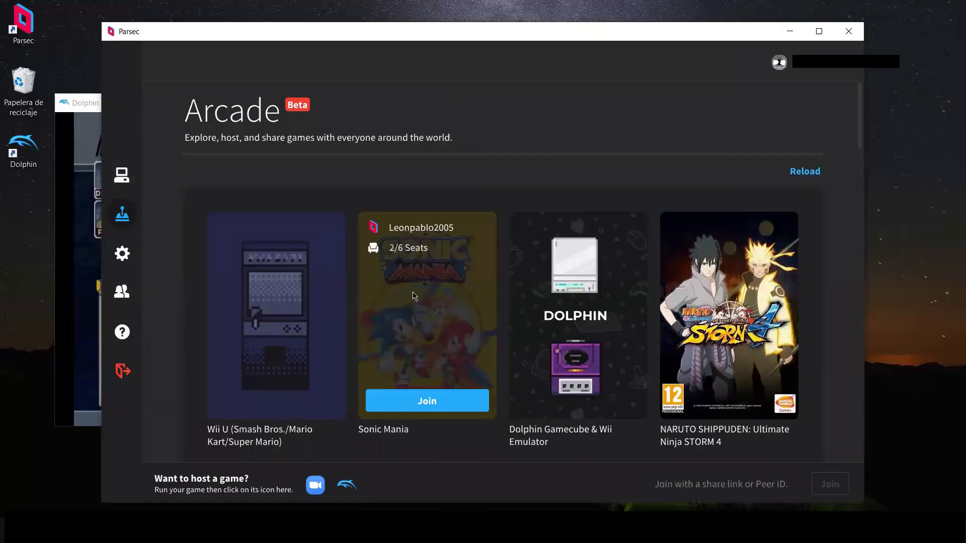
left_click(358, 495)
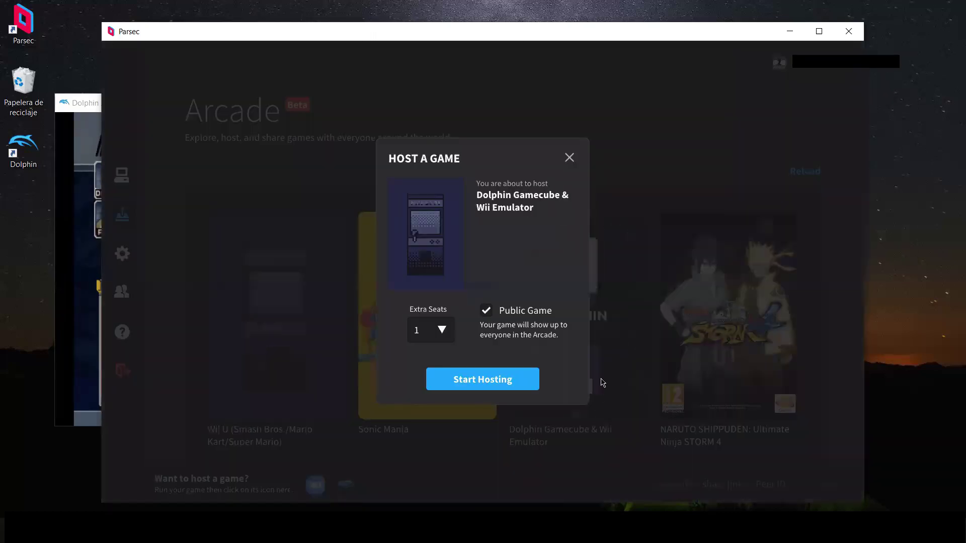
left_click(447, 336)
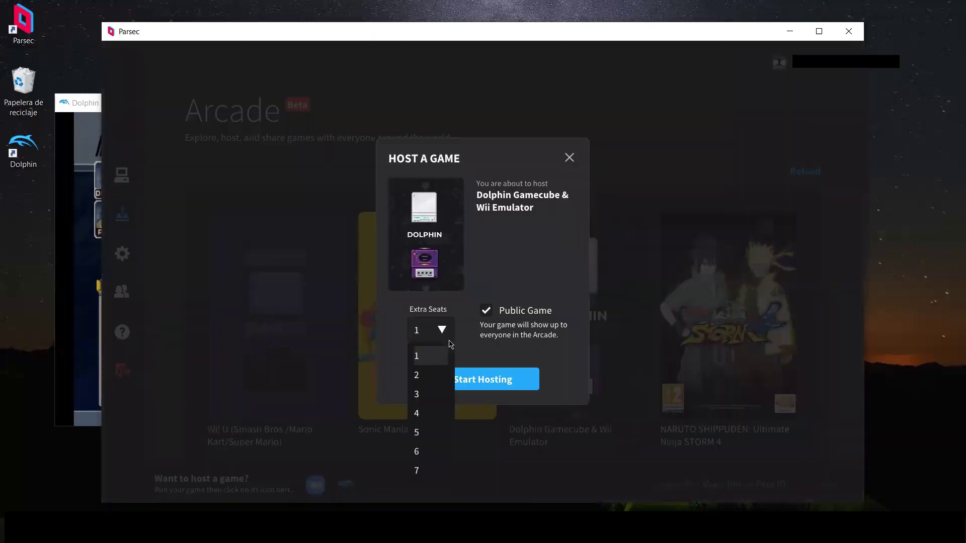
left_click(428, 394)
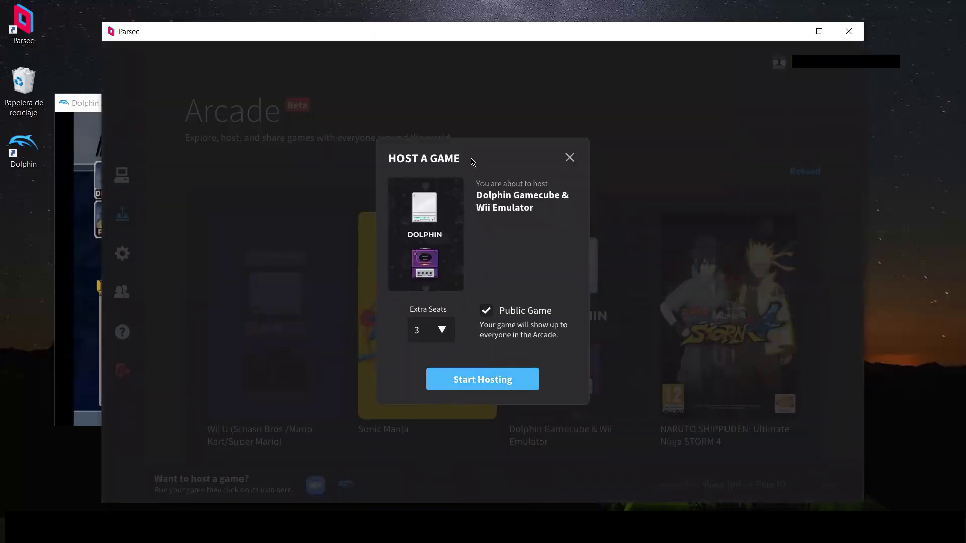
left_click(500, 379)
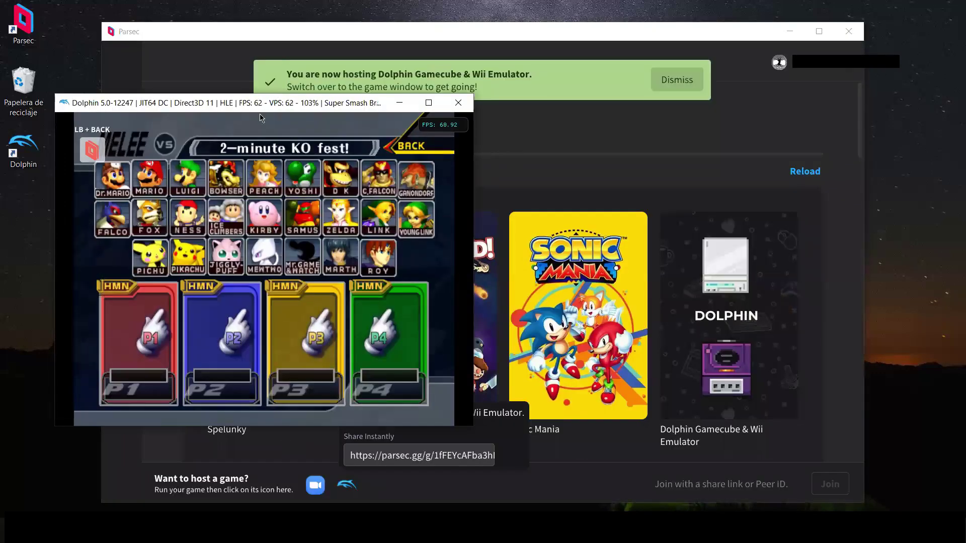
left_click_drag(257, 104, 384, 89)
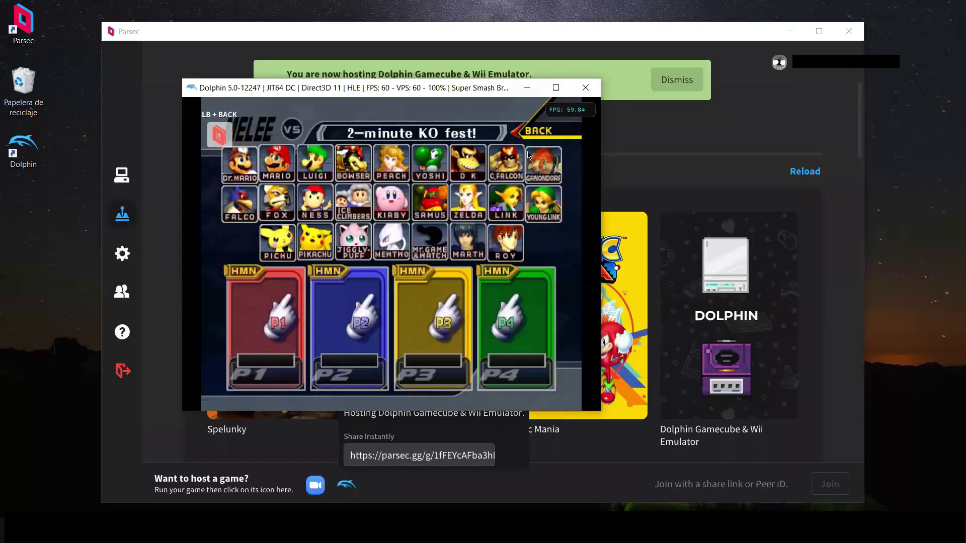
left_click(789, 31)
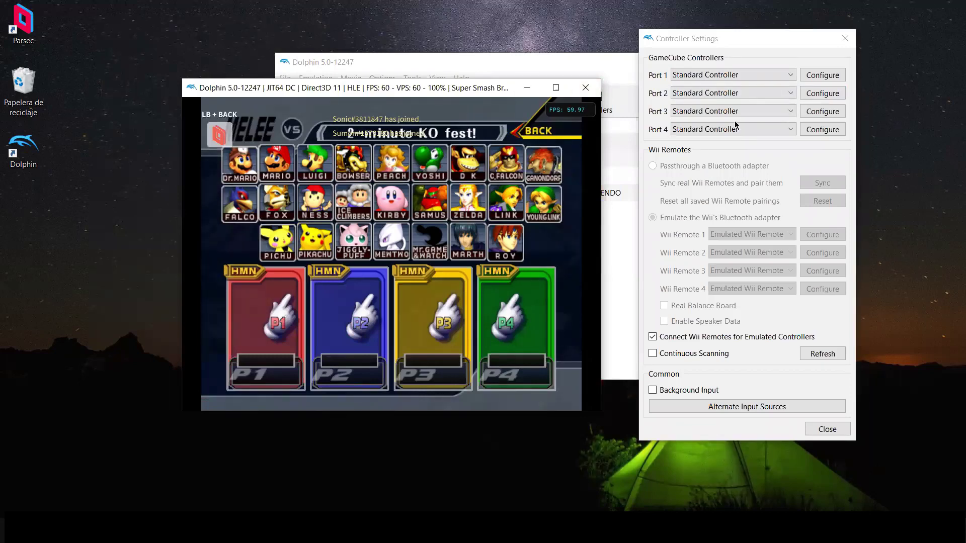
- Assign XInput/1/Gamepad as Port 2's input device
left_click(827, 93)
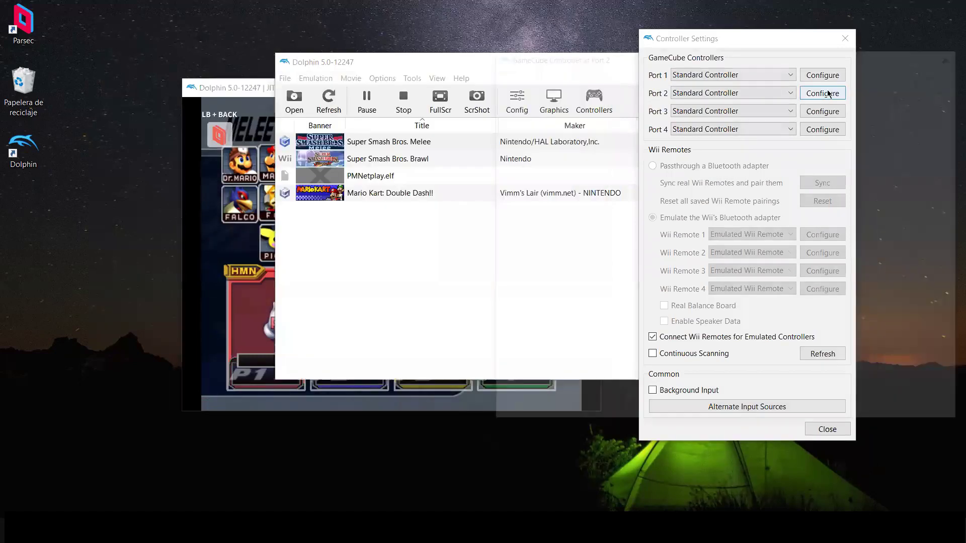
left_click(542, 92)
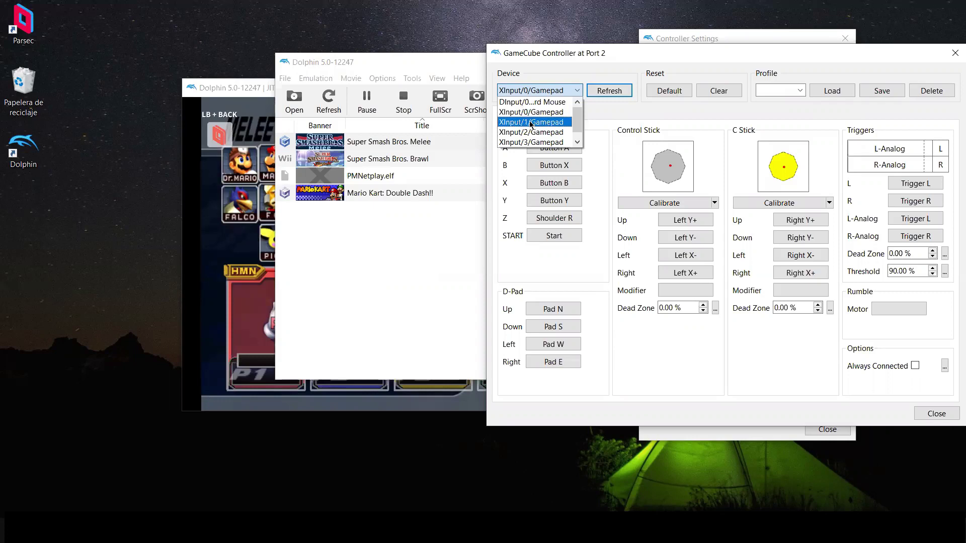
left_click(530, 123)
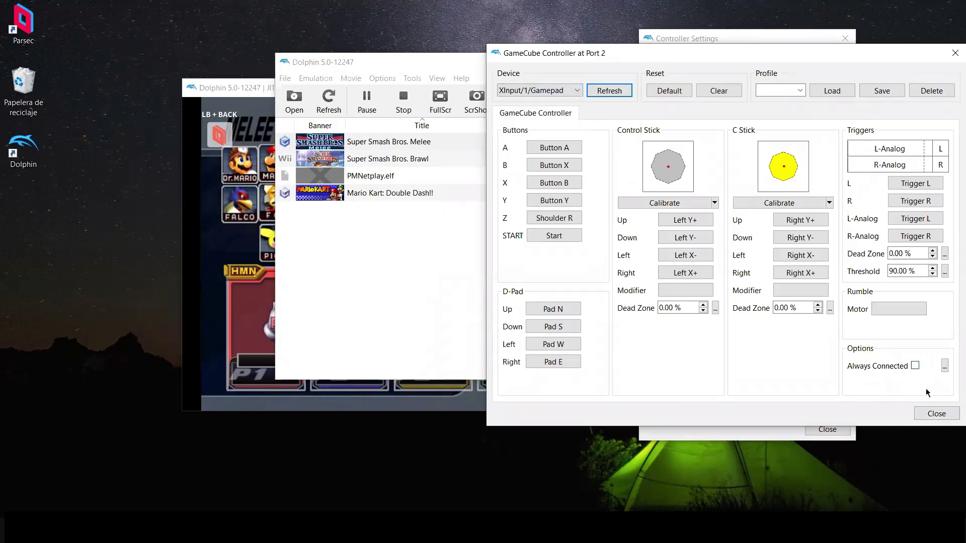
left_click(931, 414)
- Assign XInput/2/Gamepad to Port 3 with Always Connected ticked
left_click(820, 112)
left_click(562, 88)
left_click(569, 130)
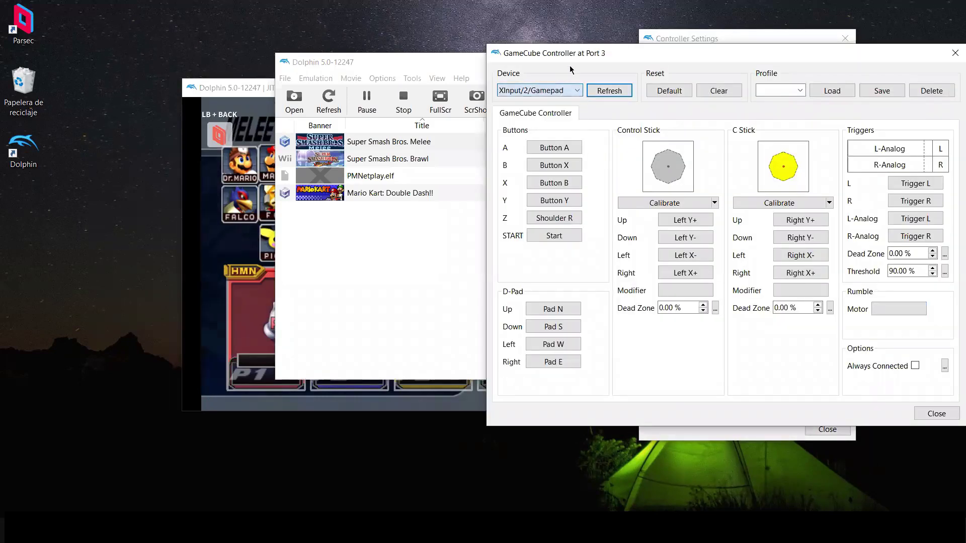
left_click(914, 365)
left_click(933, 414)
- Assign XInput/3/Gamepad to Port 4 with Always Connected ticked and resume Melee
left_click(818, 130)
left_click(538, 91)
left_click(543, 142)
left_click(914, 366)
left_click(937, 414)
left_click(253, 265)
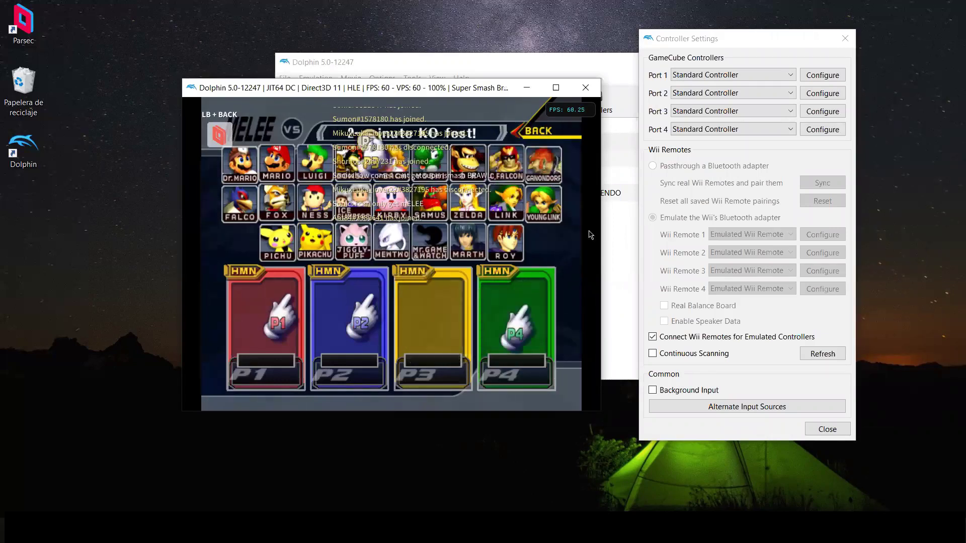
- Stop the running Melee emulation and place Controller Settings beside the game list
left_click_drag(284, 61, 284, 93)
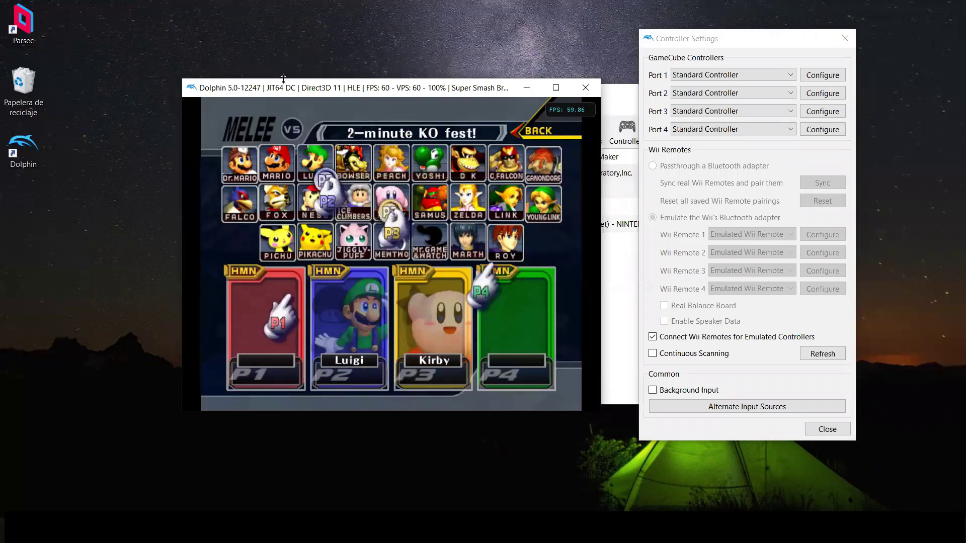
left_click(585, 87)
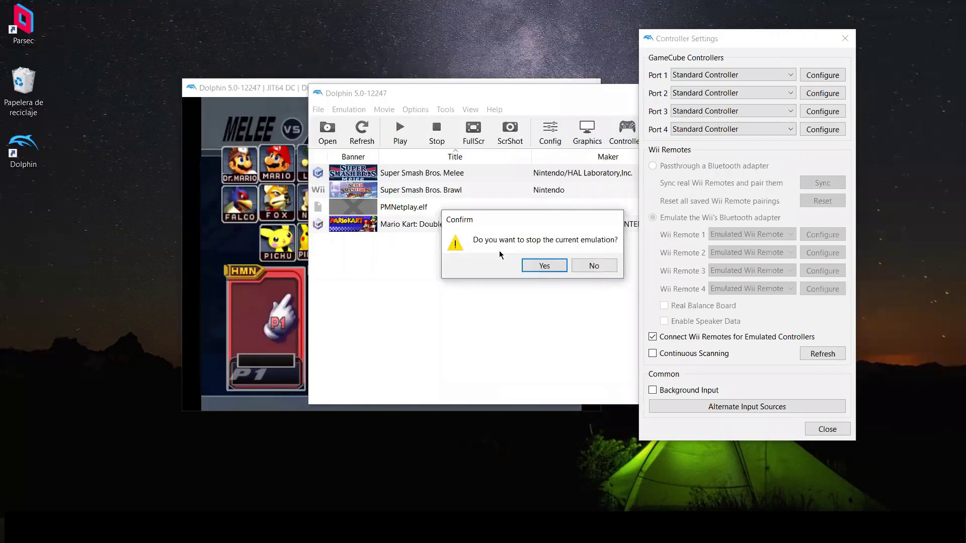
left_click(537, 268)
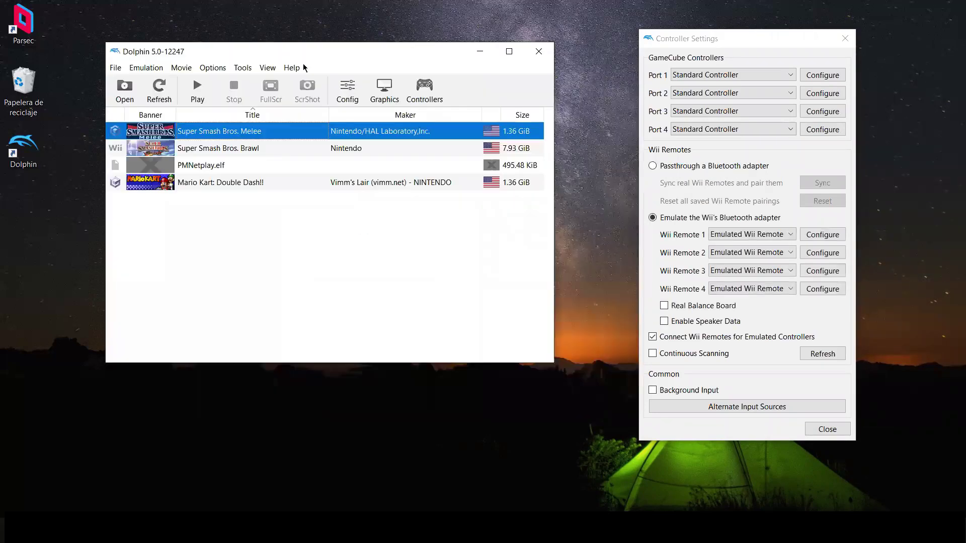
left_click_drag(439, 43, 440, 43)
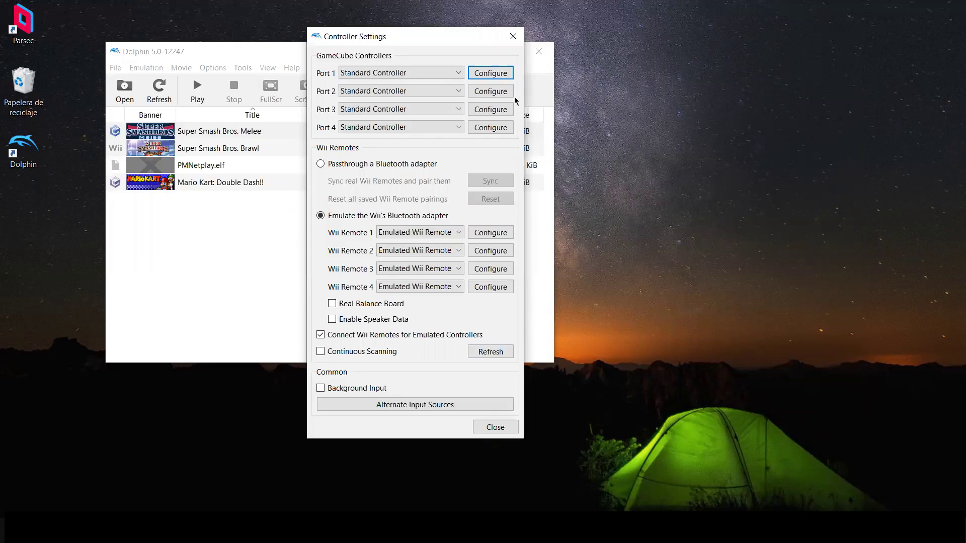
left_click(486, 91)
left_click(258, 90)
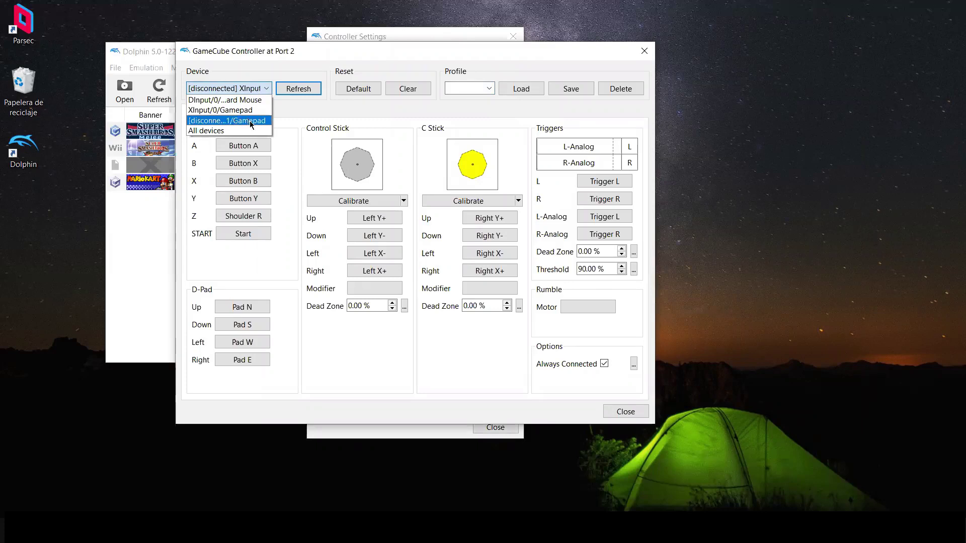
left_click(251, 124)
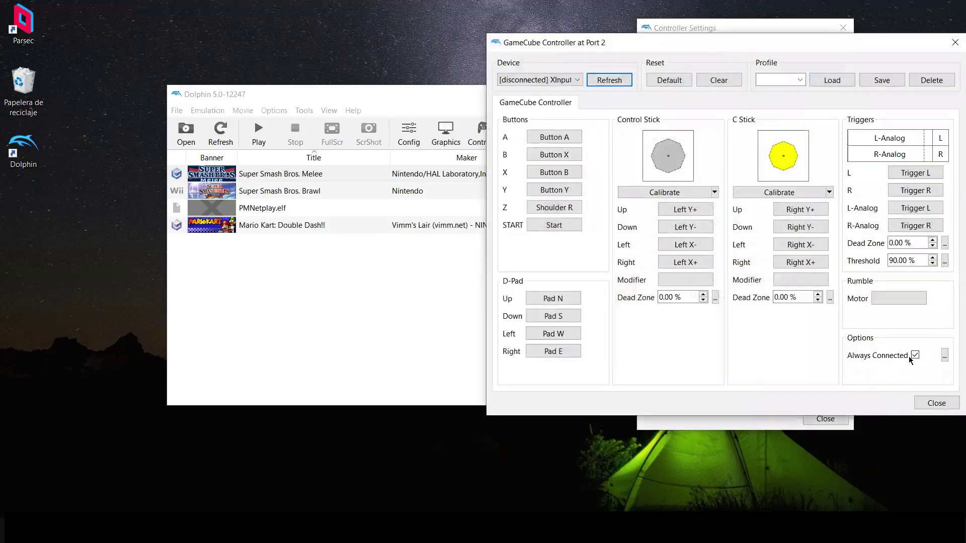
left_click(936, 403)
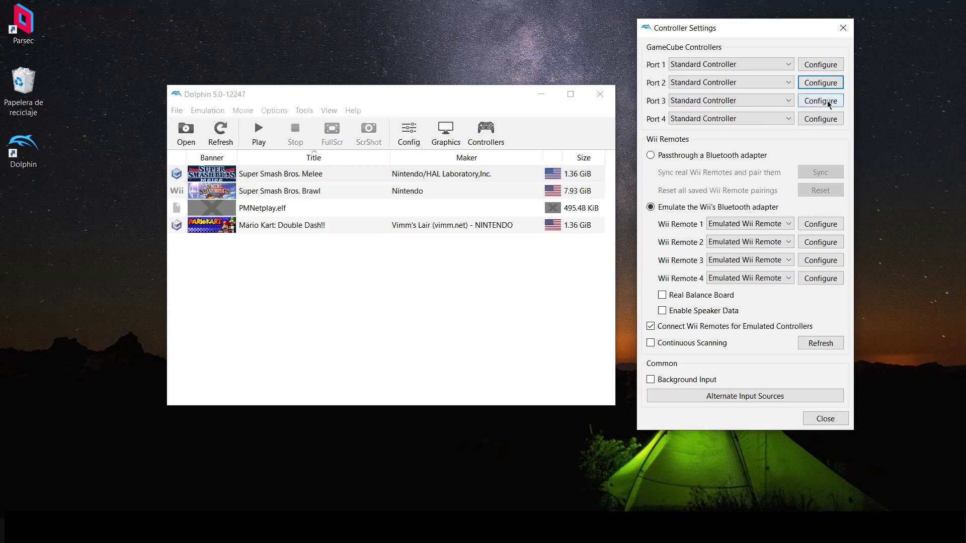
left_click(820, 99)
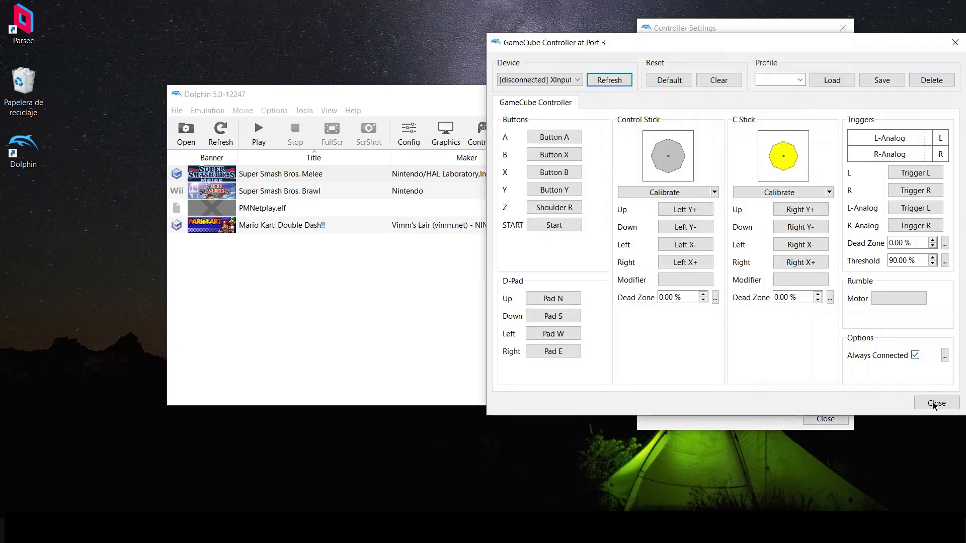
left_click(936, 403)
left_click(820, 119)
left_click(936, 403)
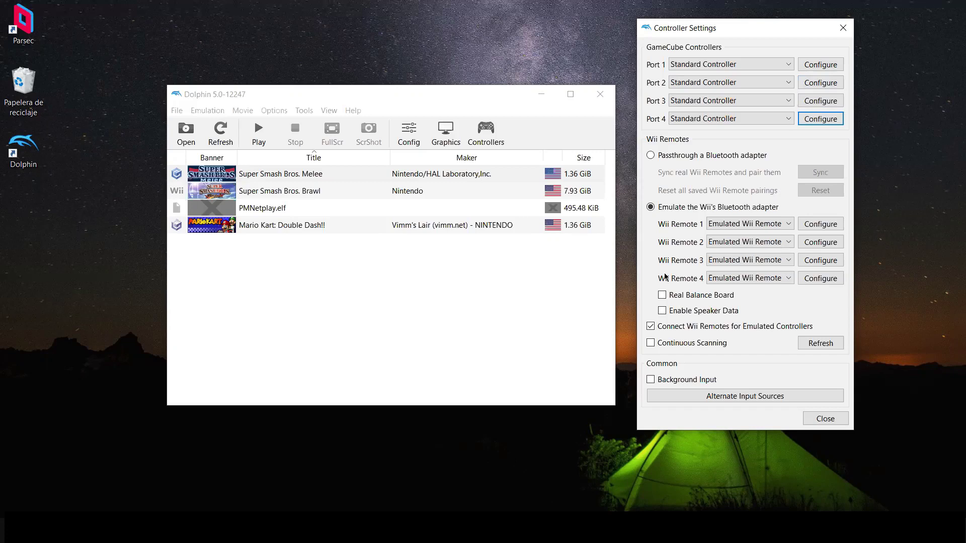
- Select Super Smash Bros. Brawl in the game list, then put Controller Settings back over it
left_click(814, 94)
left_click_drag(442, 38, 707, 35)
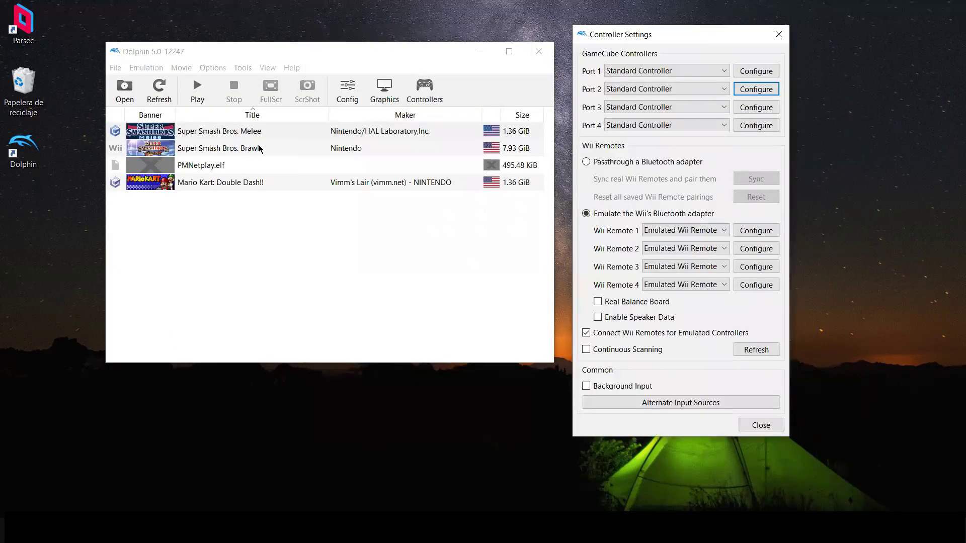
left_click(177, 149)
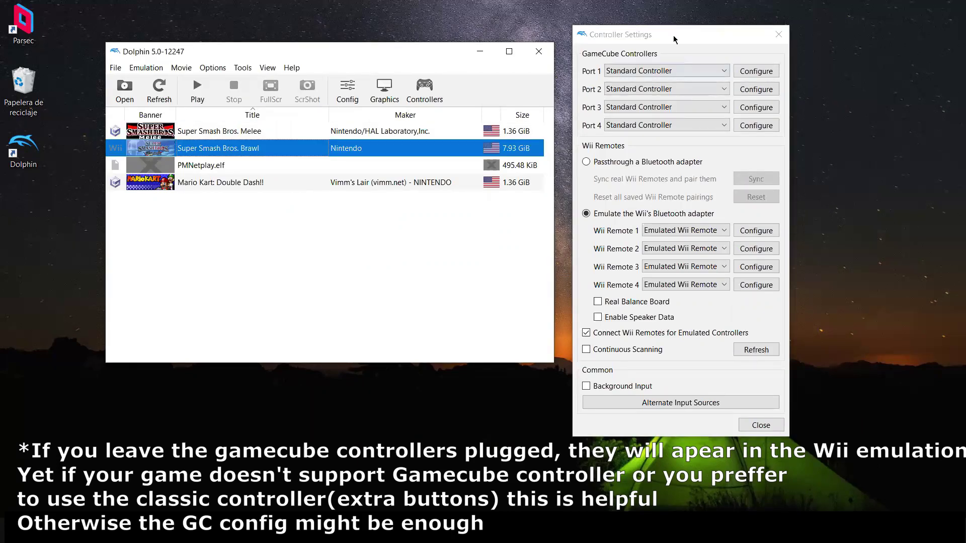
left_click_drag(674, 39, 594, 23)
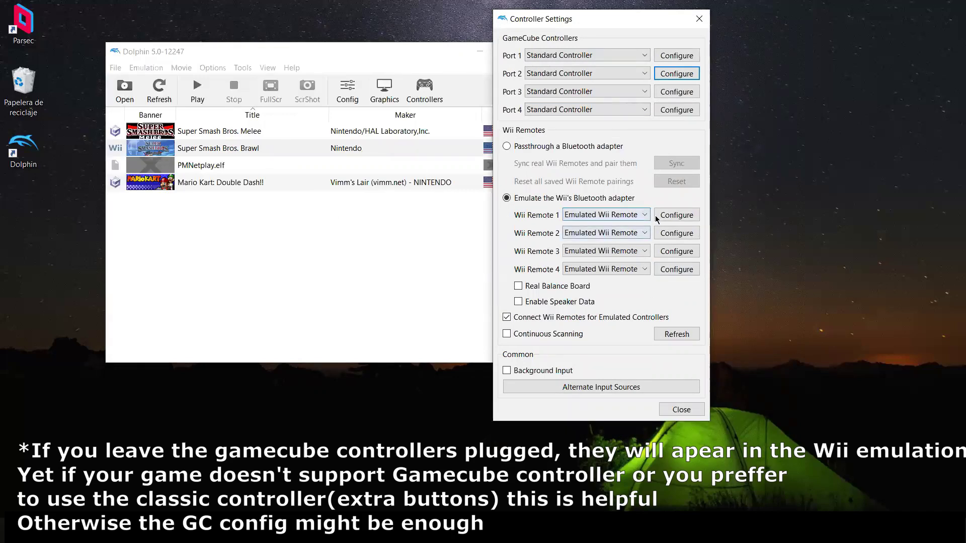
- Keep Wii Remote 1 on the Classic Controller extension and load the saved classic controller profile
left_click(677, 219)
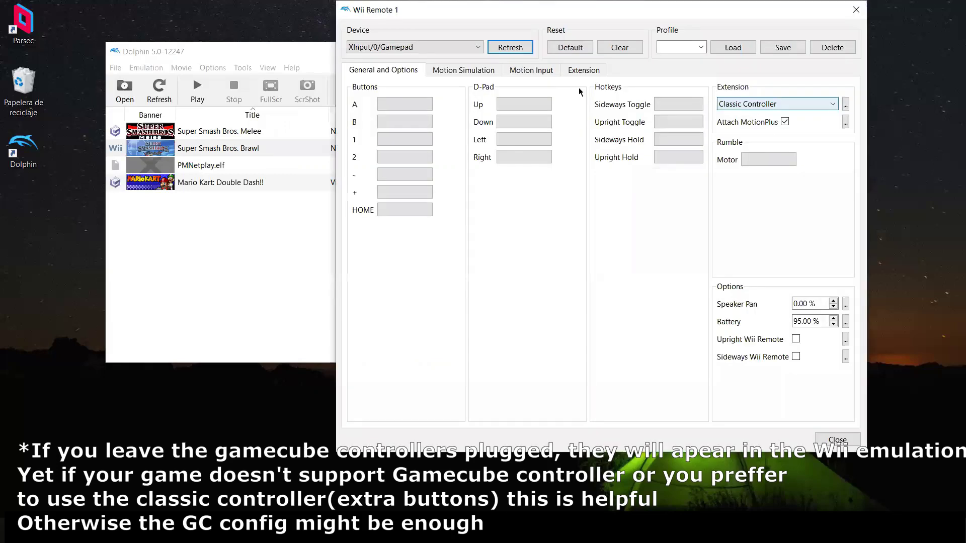
left_click(738, 99)
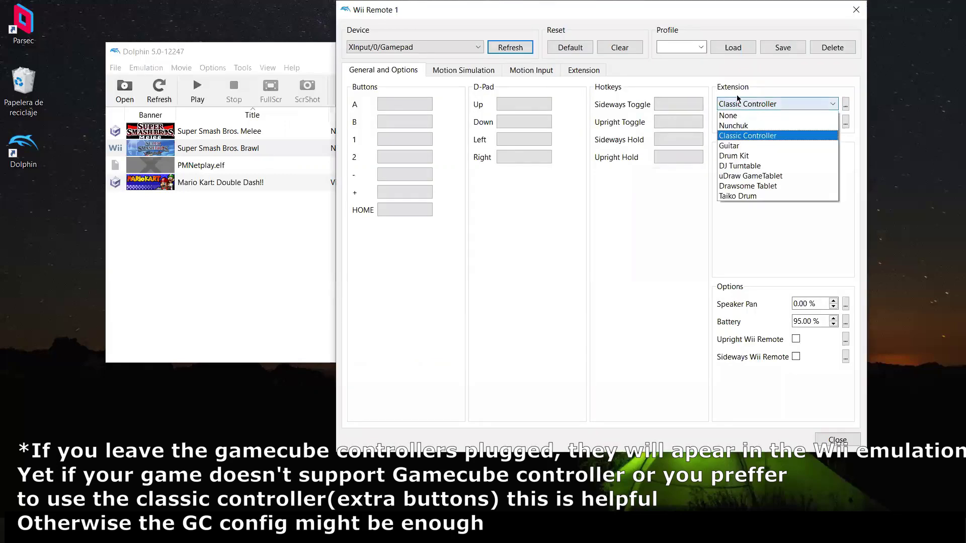
left_click(753, 135)
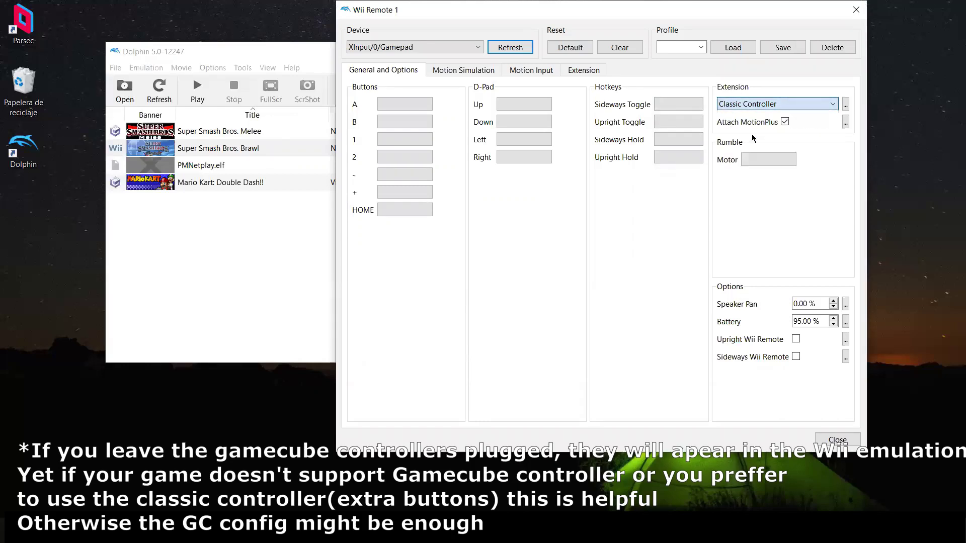
left_click(585, 76)
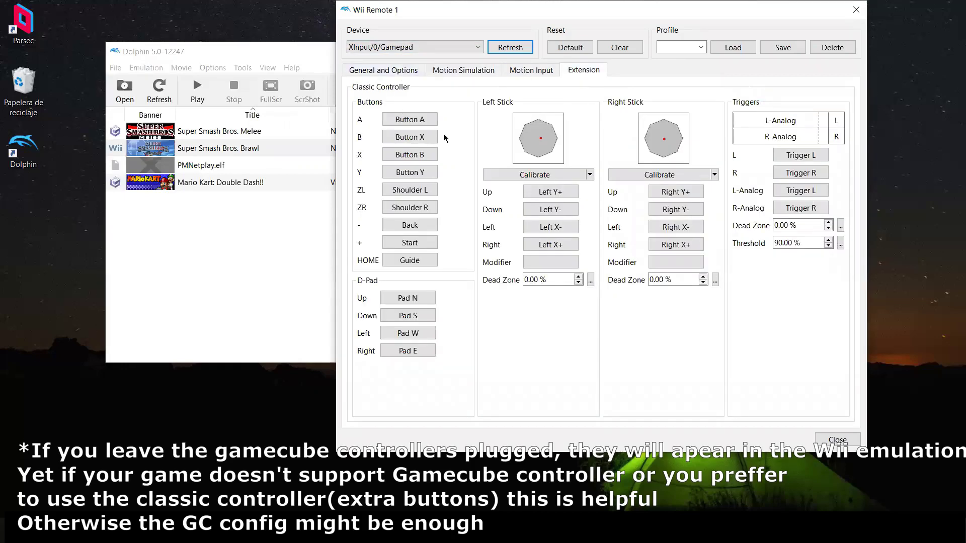
left_click(429, 122)
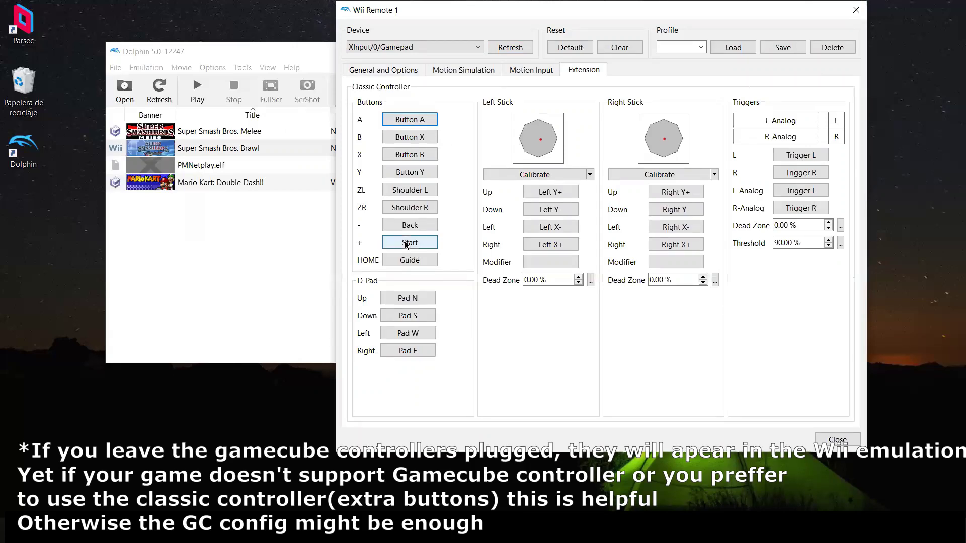
left_click(684, 48)
left_click(679, 57)
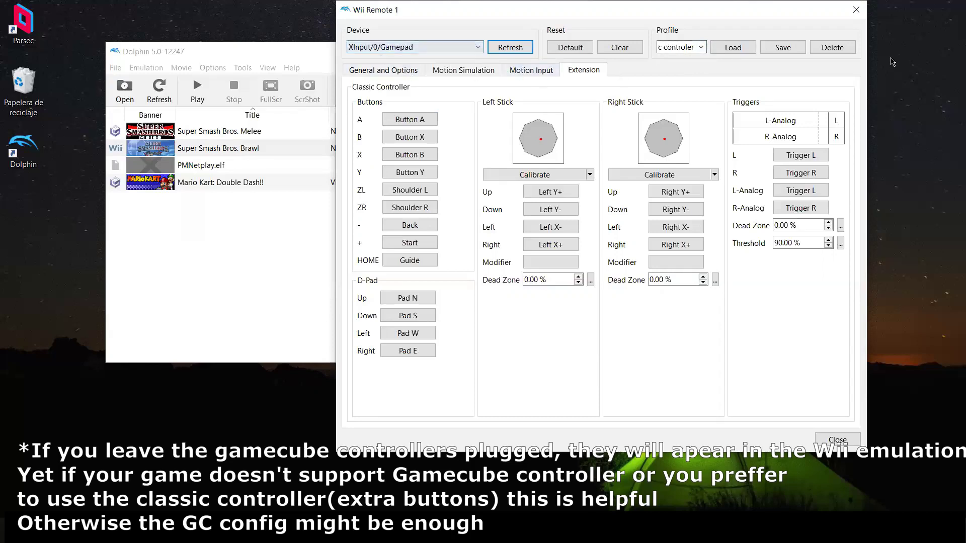
left_click(856, 10)
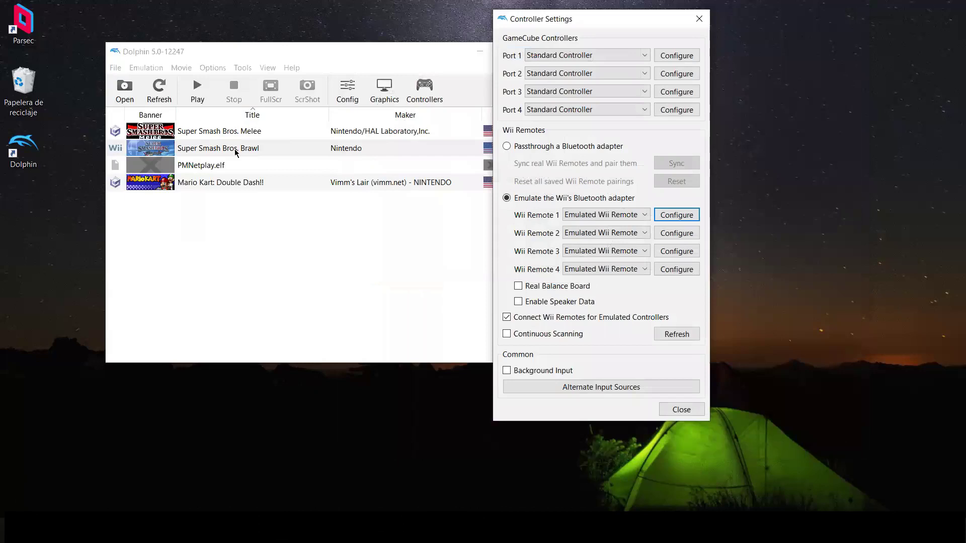
- Review the GameCube controller setups for Port 2 and Port 3
left_click(678, 72)
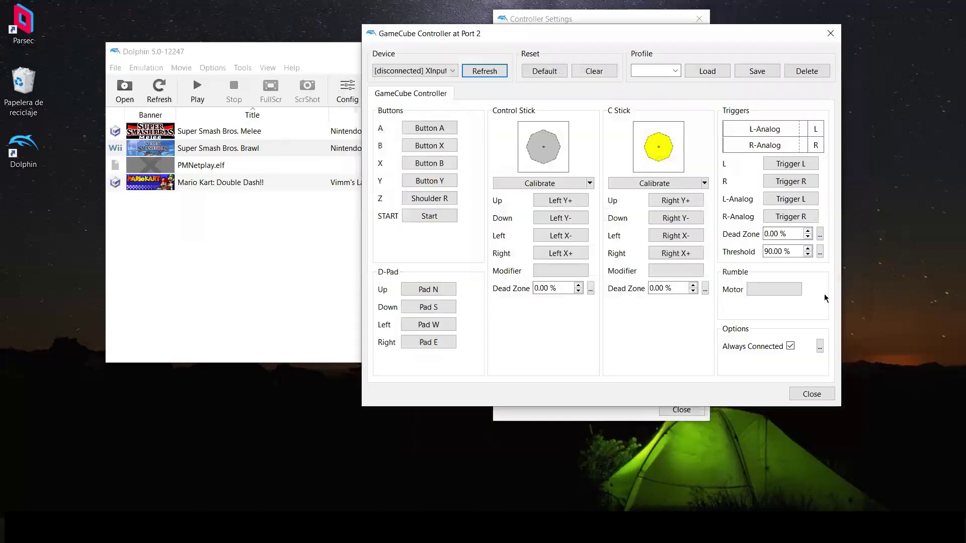
left_click(802, 393)
left_click(663, 90)
left_click(789, 347)
- Finish with Port 3, review the Port 4 controller mapping, and launch Super Smash Bros. Brawl
left_click(804, 394)
left_click(674, 107)
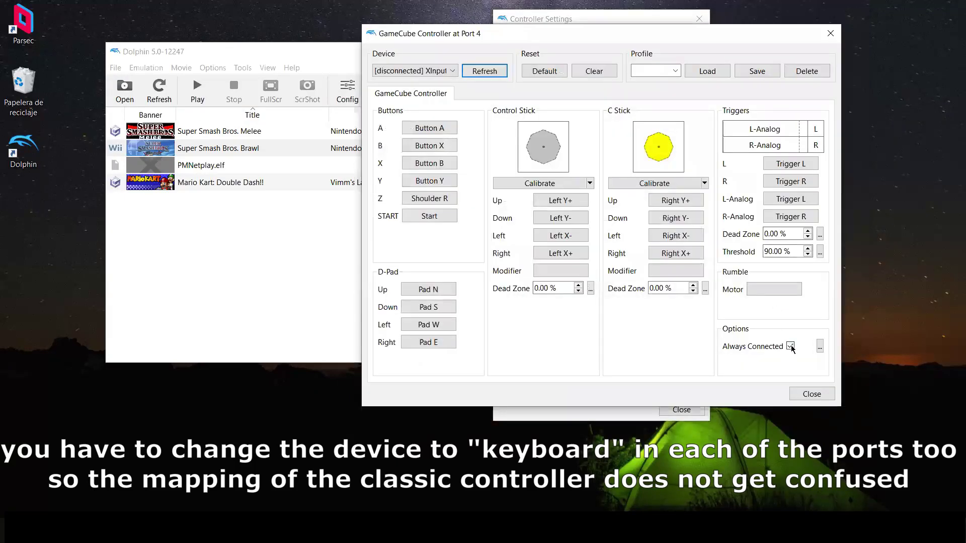
left_click(807, 395)
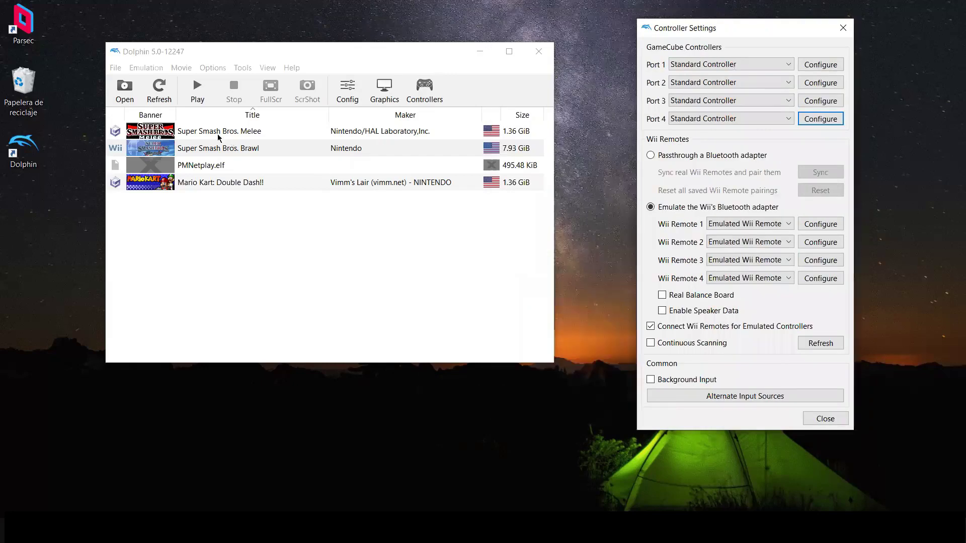
double_click(217, 148)
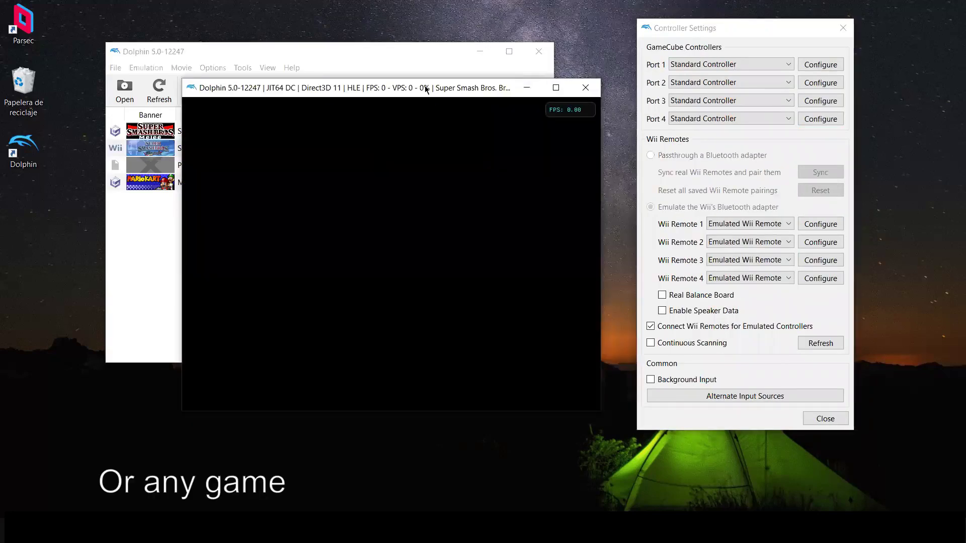
- Advance Brawl to character select, then choose the running Dolphin game to host in Parsec Arcade
left_click_drag(425, 89, 405, 95)
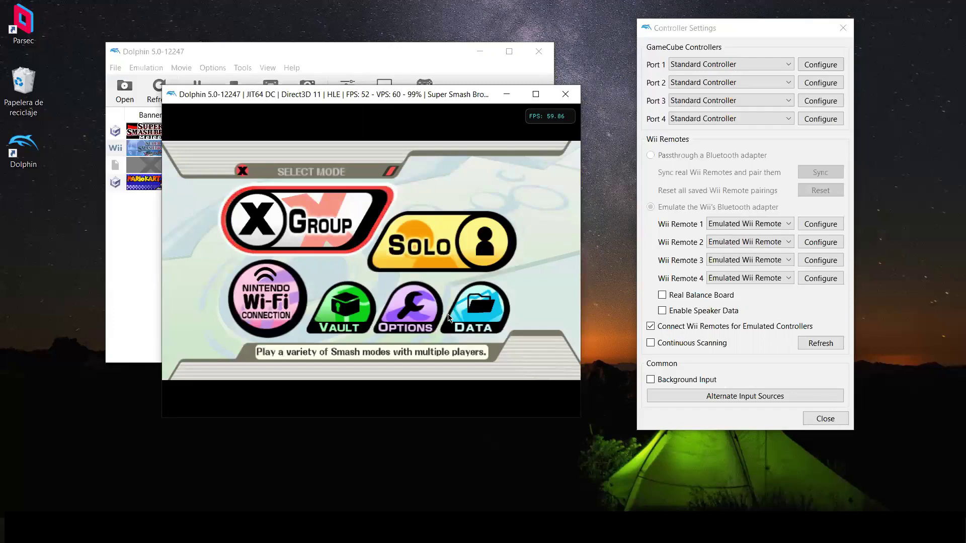
key("x")
key("x")
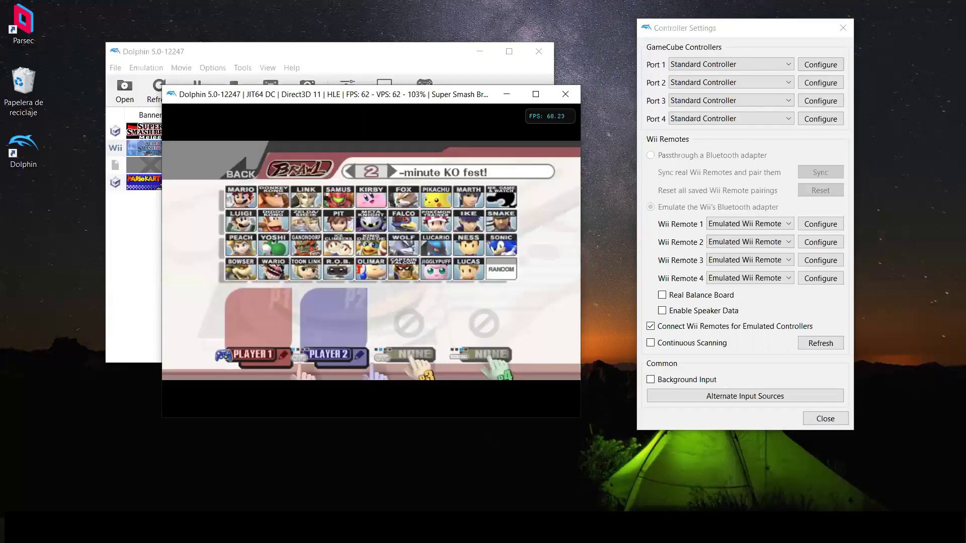
key("alt+Tab")
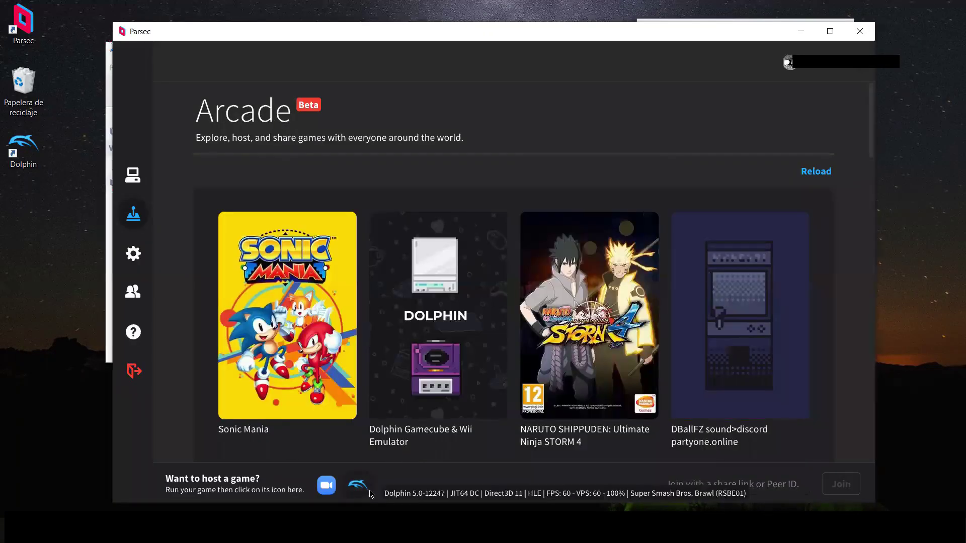
left_click(367, 490)
- Set extra player seats, start hosting Dolphin in Parsec Arcade, and minimize Parsec
left_click(449, 331)
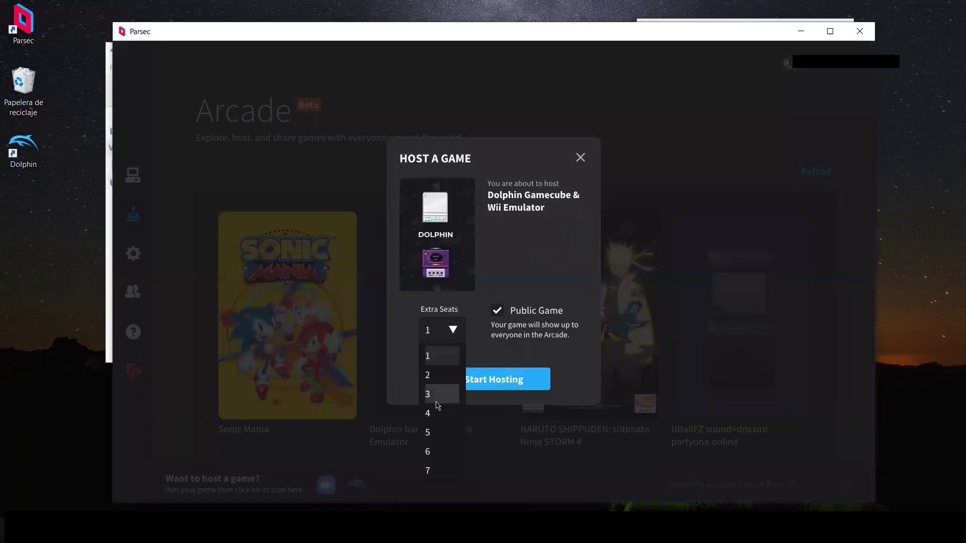
left_click(486, 382)
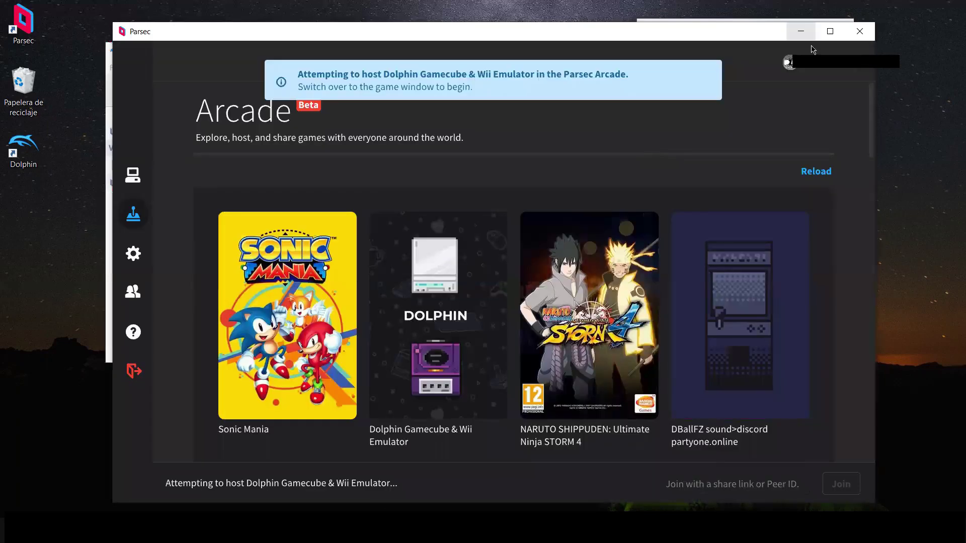
left_click(801, 32)
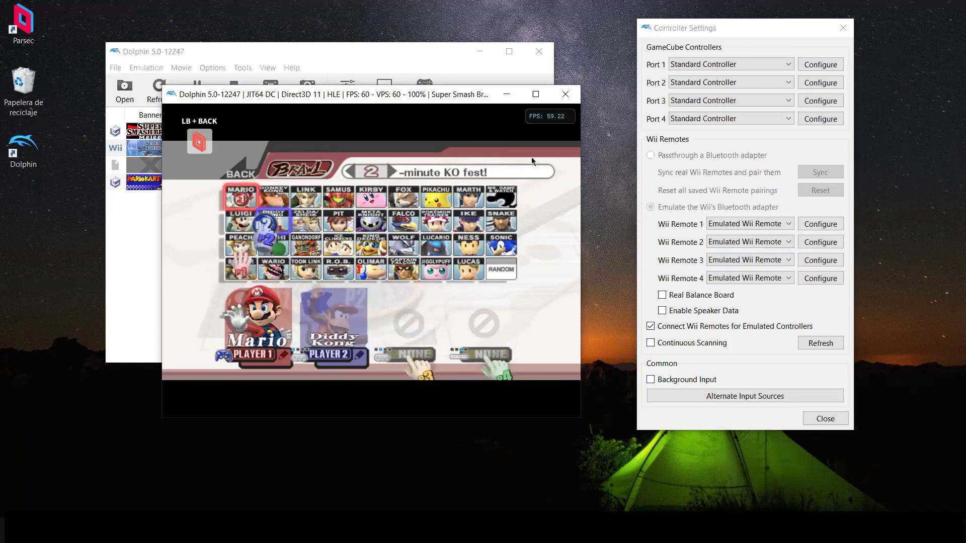
- Assign XInput/1/Gamepad to Wii Remote 2 and load the classic controller profile
left_click(819, 242)
left_click(567, 47)
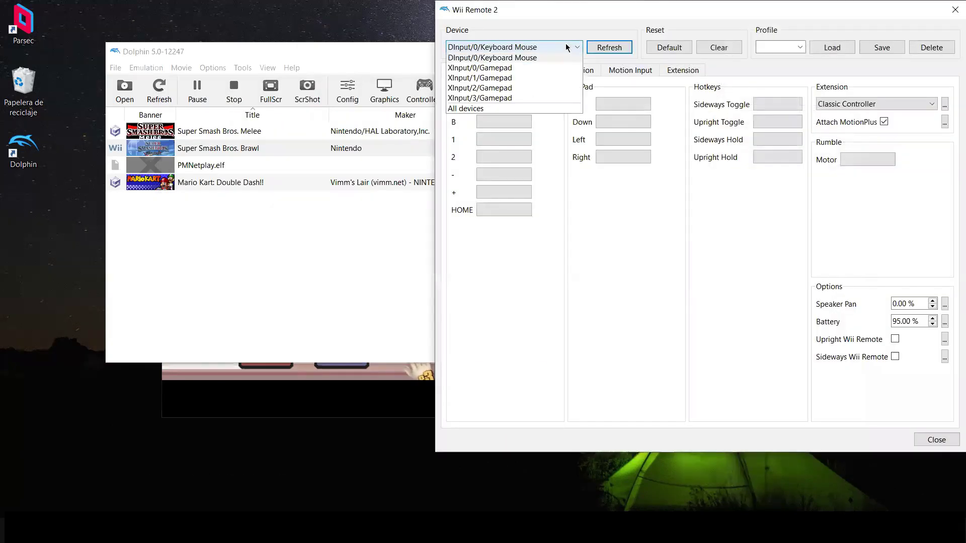
left_click(517, 79)
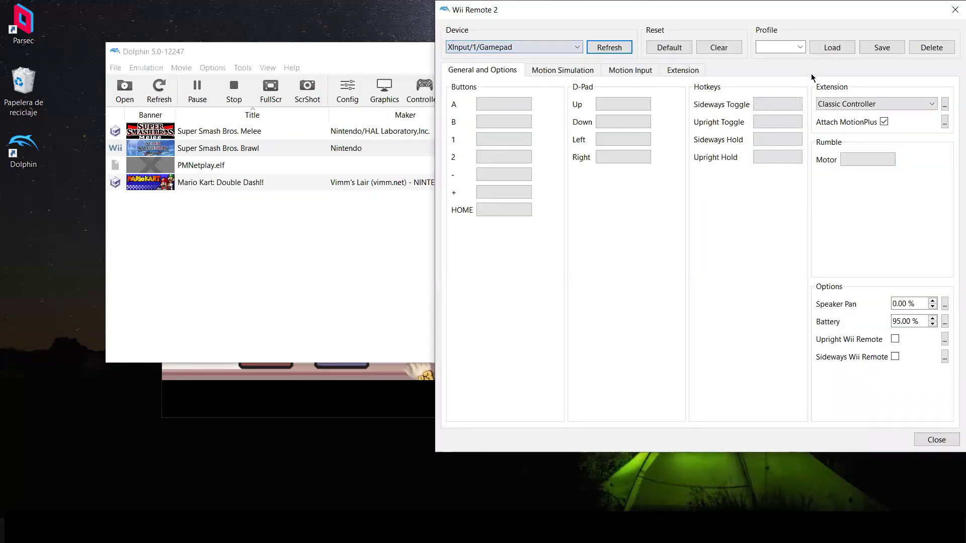
left_click(799, 47)
left_click(778, 59)
left_click(831, 47)
left_click(572, 49)
left_click(572, 49)
left_click(935, 440)
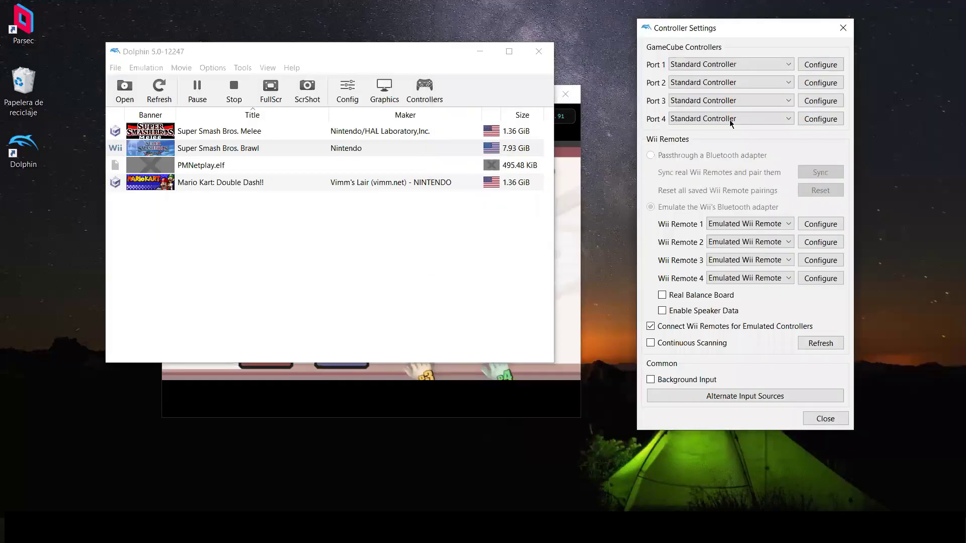
- Assign XInput/2/Gamepad to Wii Remote 3 and load the classic controller profile
left_click(820, 260)
left_click(520, 48)
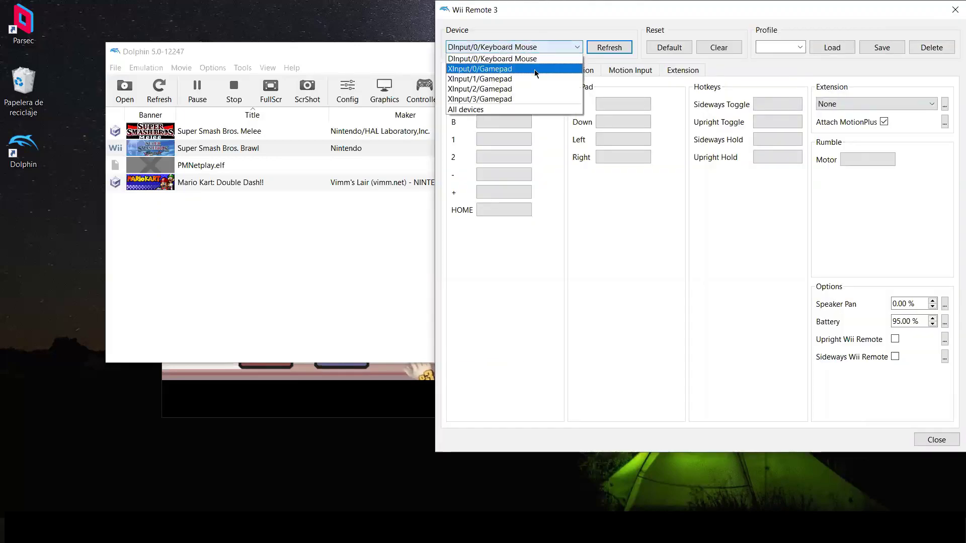
left_click(501, 89)
left_click(837, 52)
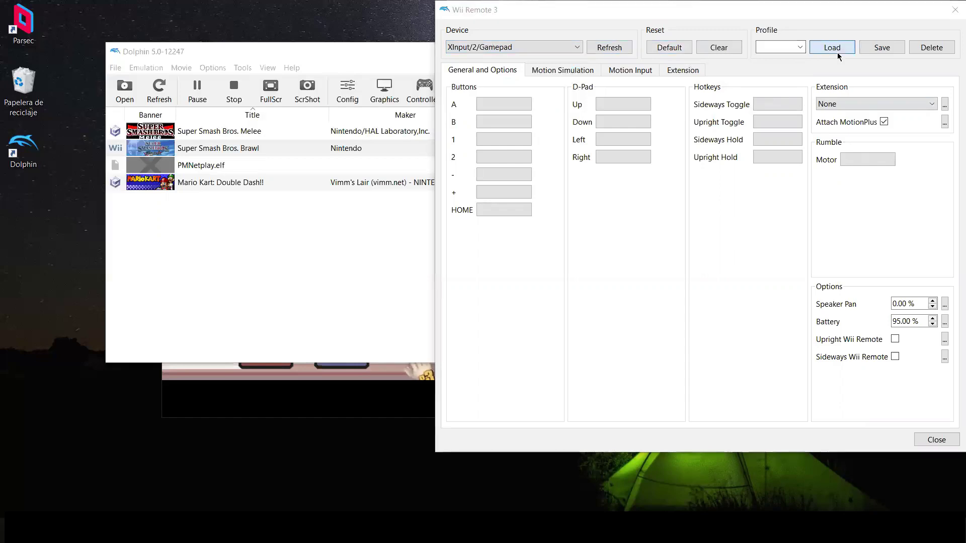
left_click(747, 244)
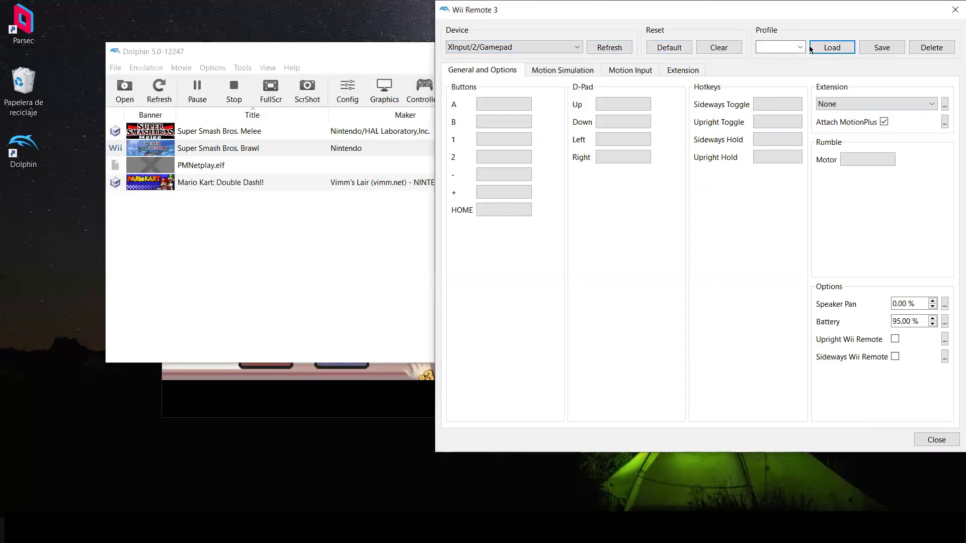
left_click(800, 47)
left_click(793, 58)
left_click(832, 47)
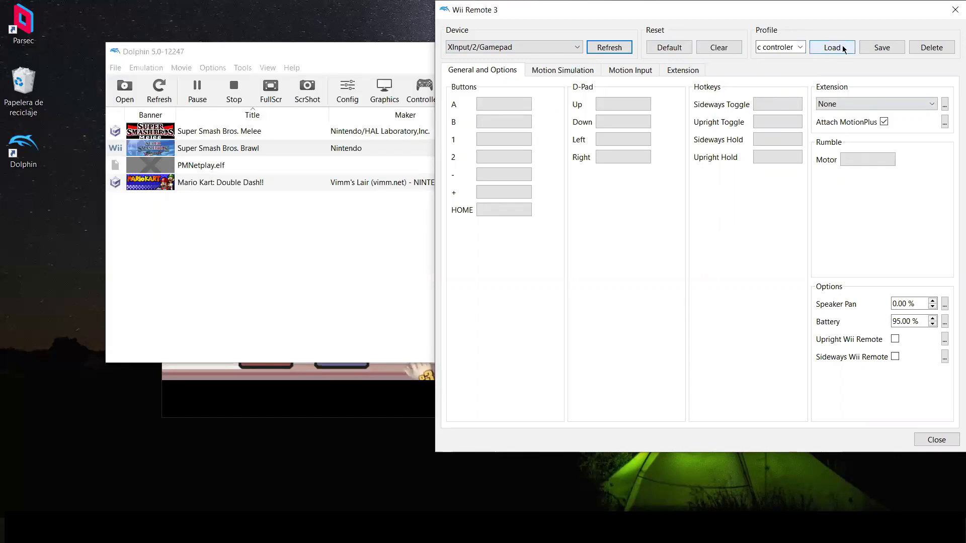
left_click(568, 45)
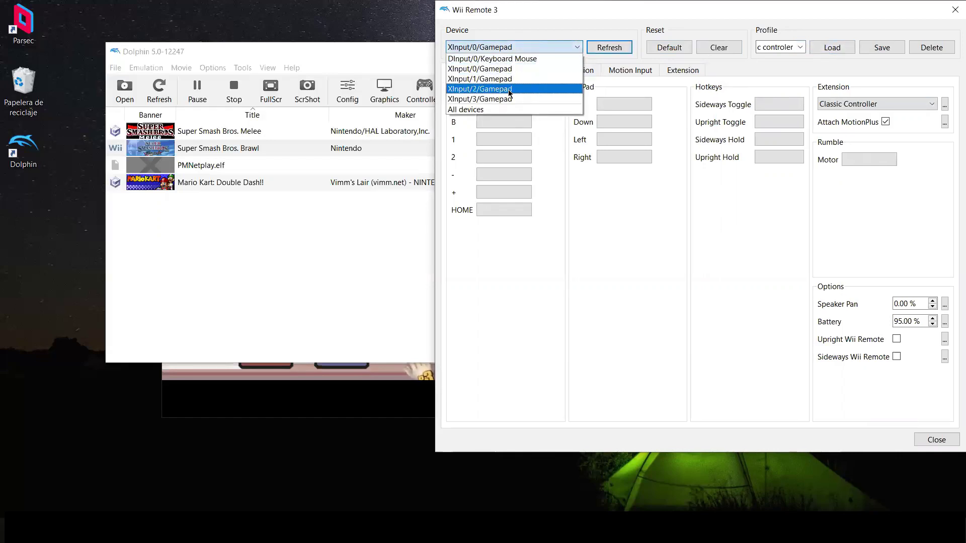
left_click(508, 89)
left_click(933, 445)
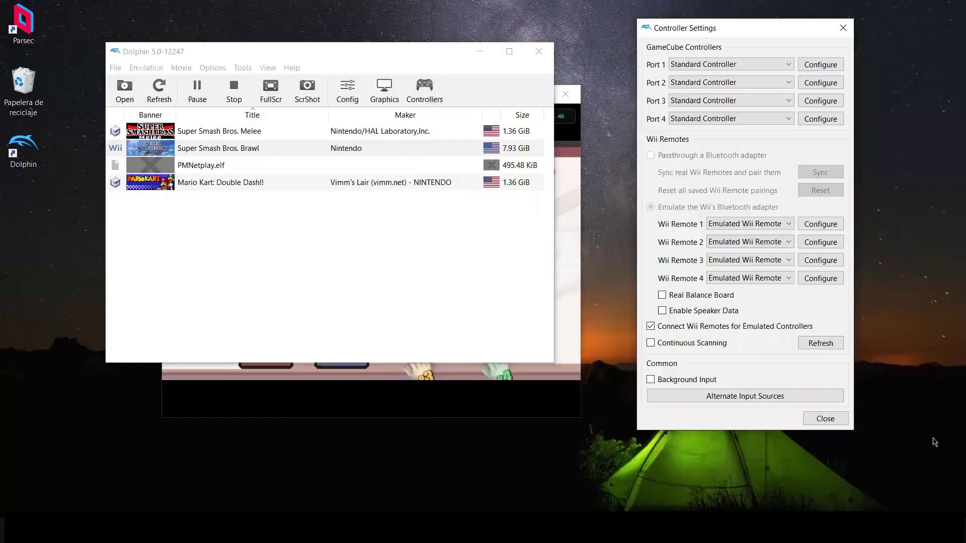
- Give Wii Remote 4 the 'c controler' profile on XInput/3/Gamepad, then launch Super Smash Bros. Melee
left_click(825, 278)
left_click(794, 47)
left_click(791, 56)
left_click(831, 50)
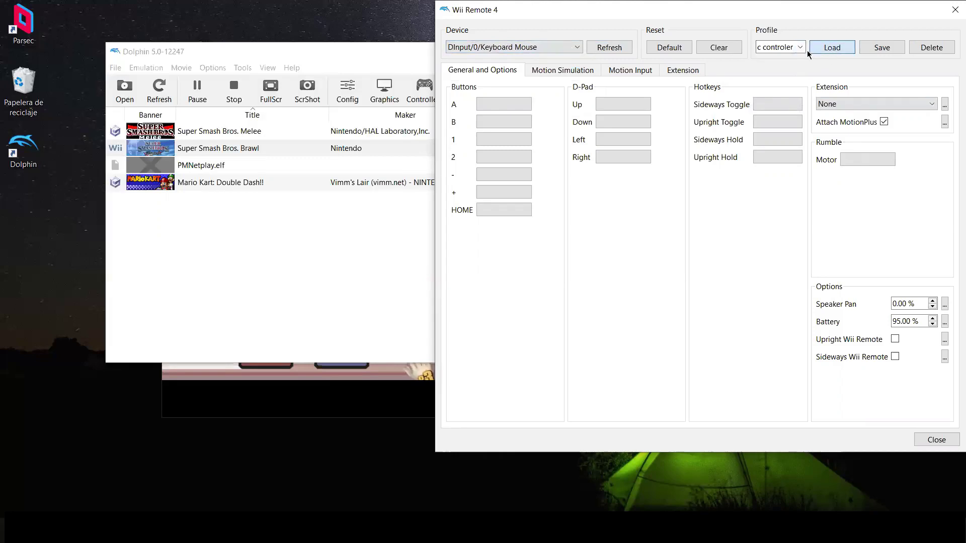
left_click(576, 46)
left_click(498, 98)
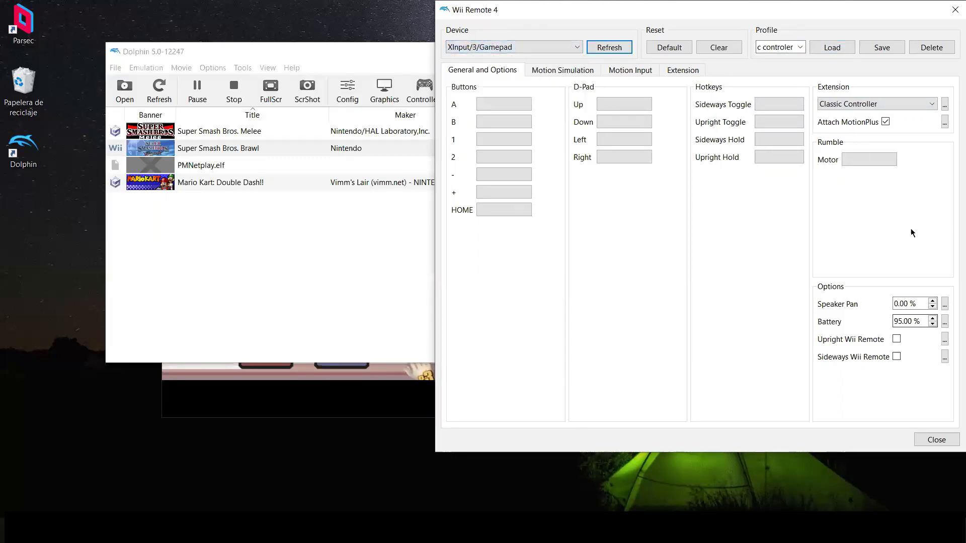
left_click(936, 440)
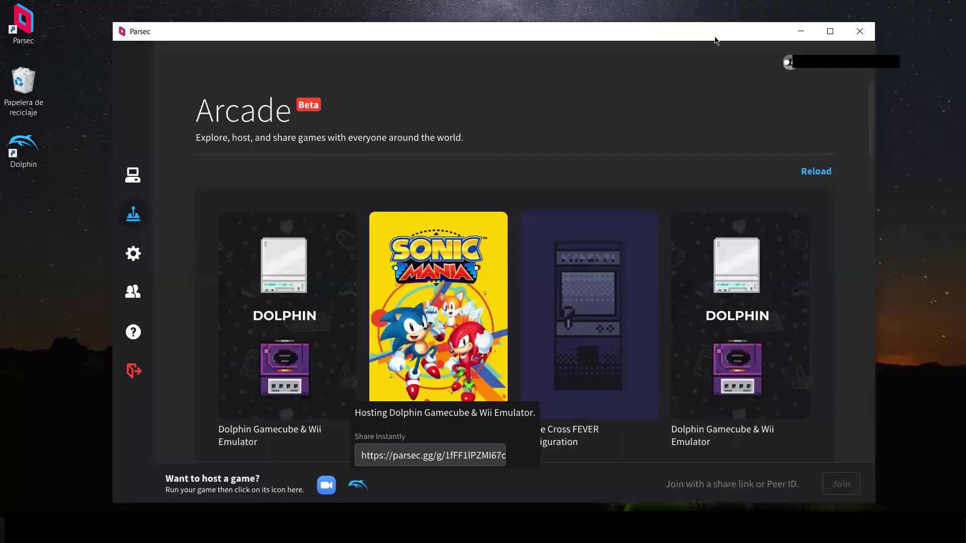
left_click(802, 31)
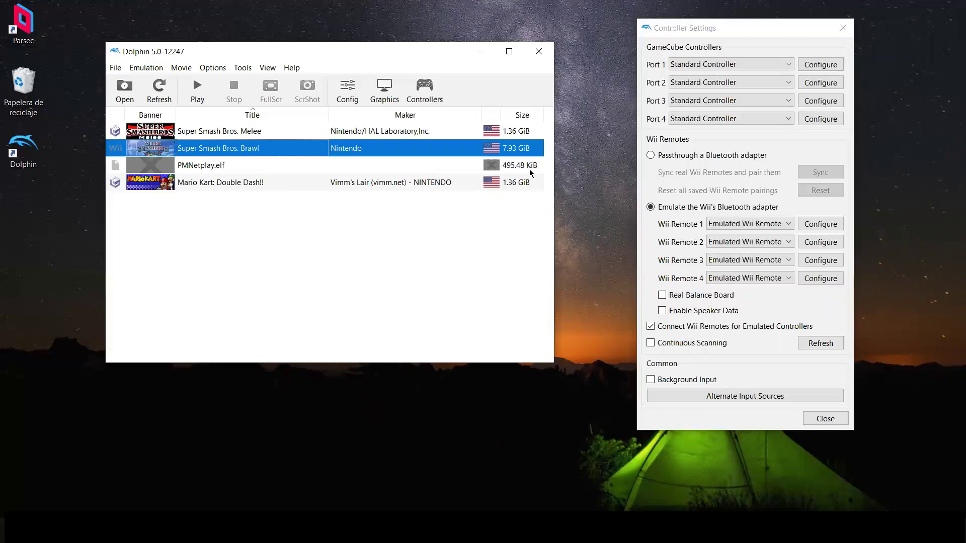
double_click(268, 127)
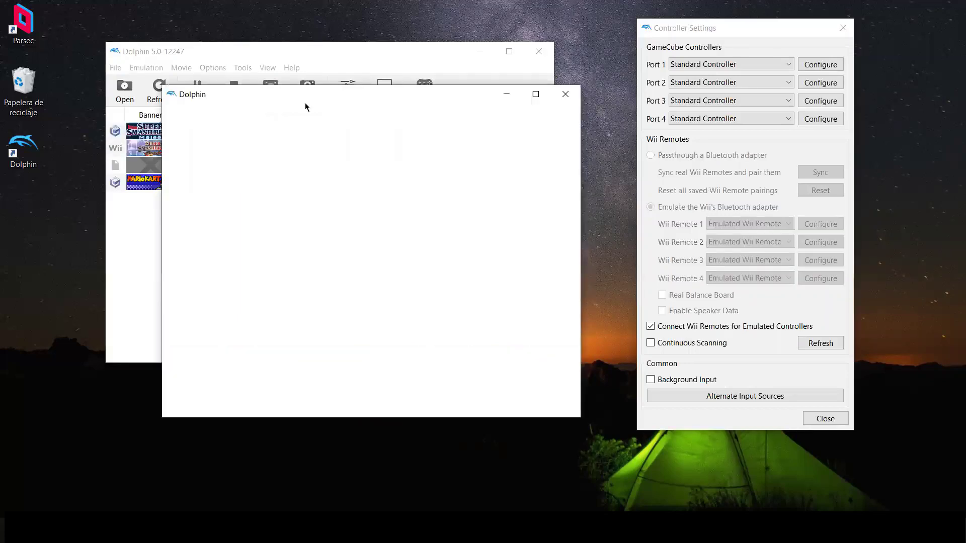
- Navigate Melee's menus from the title screen through VS. Mode to character select
left_click_drag(395, 99, 366, 66)
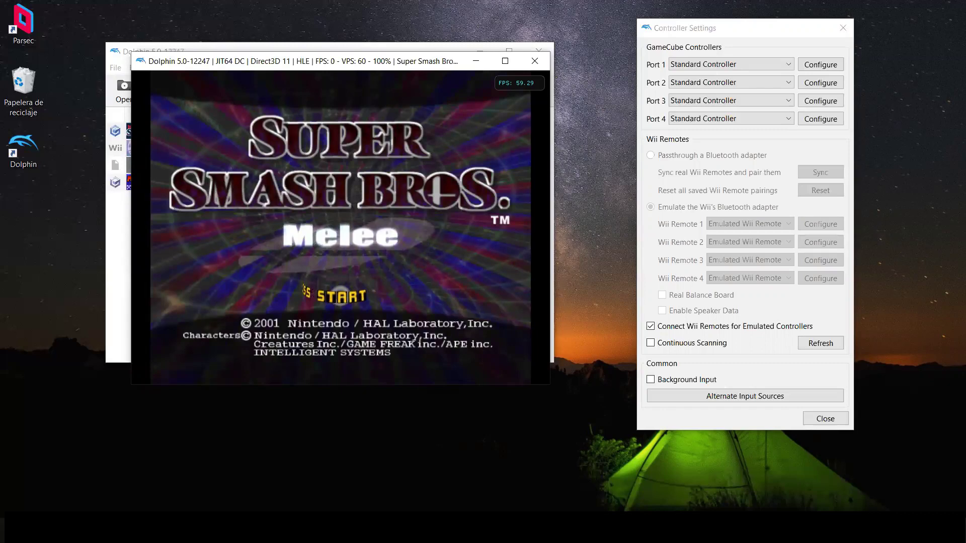
key("Return")
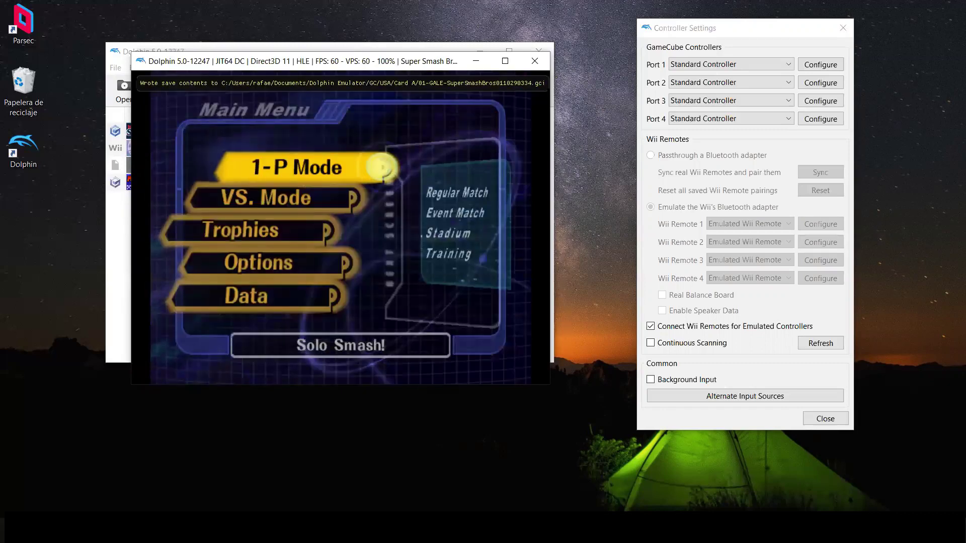
key("Down")
key("z")
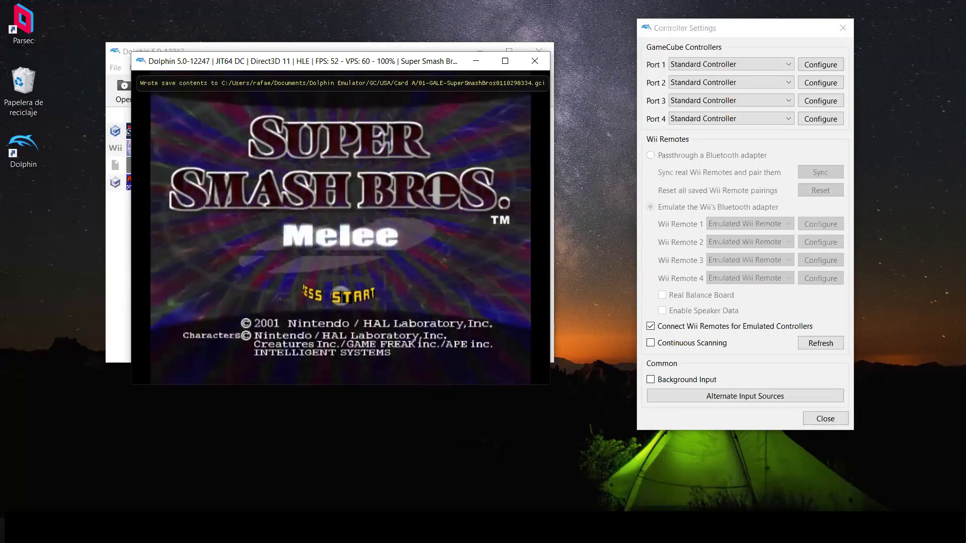
key("Return")
key("Down")
key("Down")
key("Up")
key("Up")
key("Down")
key("Return")
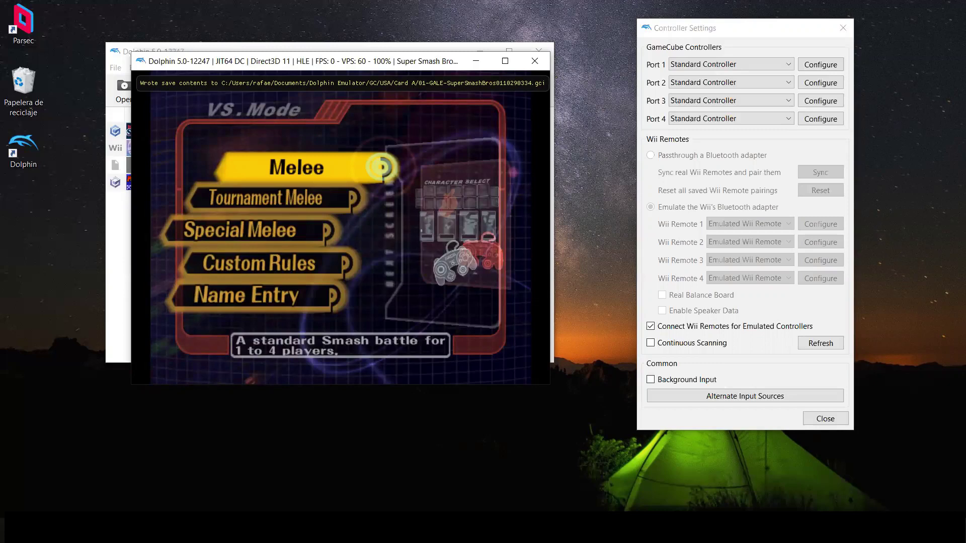
key("Return")
- Lock in characters and play a match on Final Destination
key("Up")
key("Up")
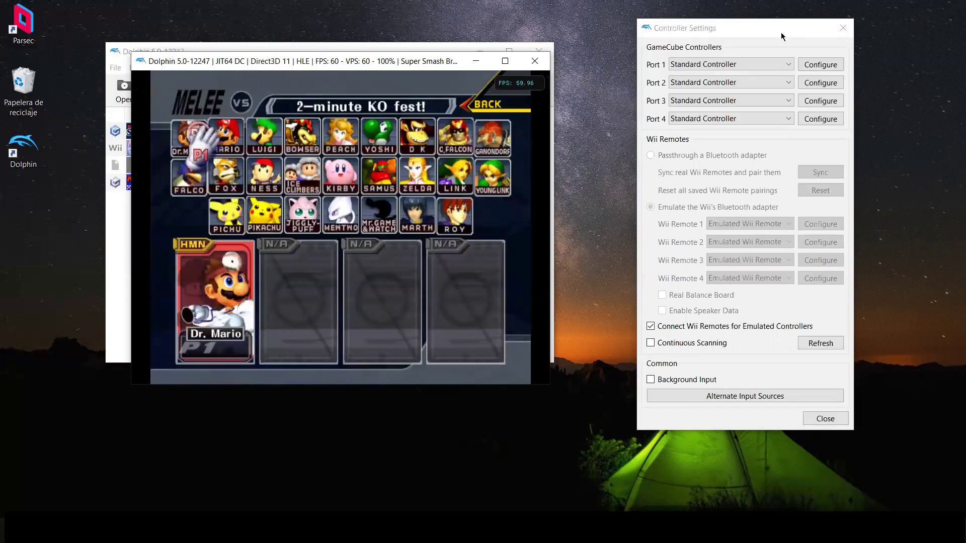
key("Return")
key("Return")
key("Up")
key("Right")
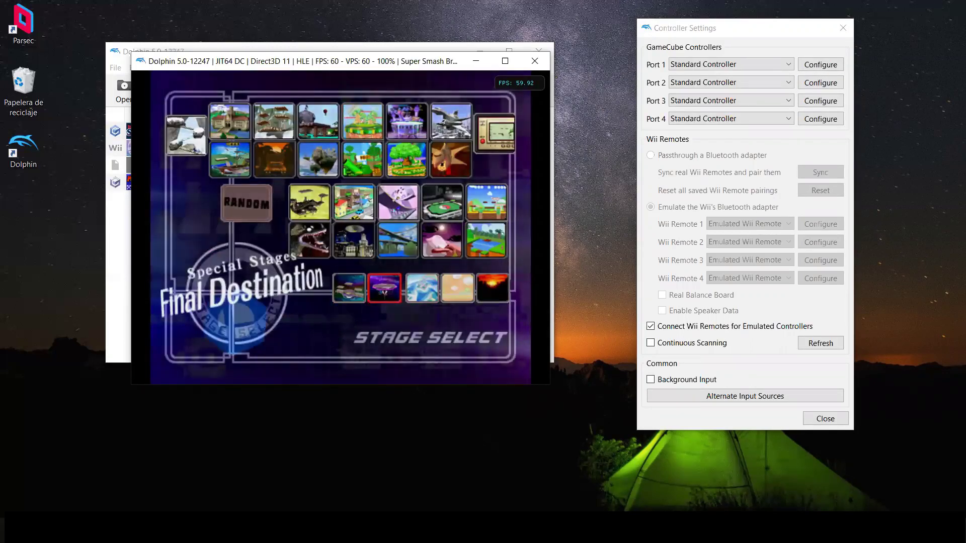
key("Return")
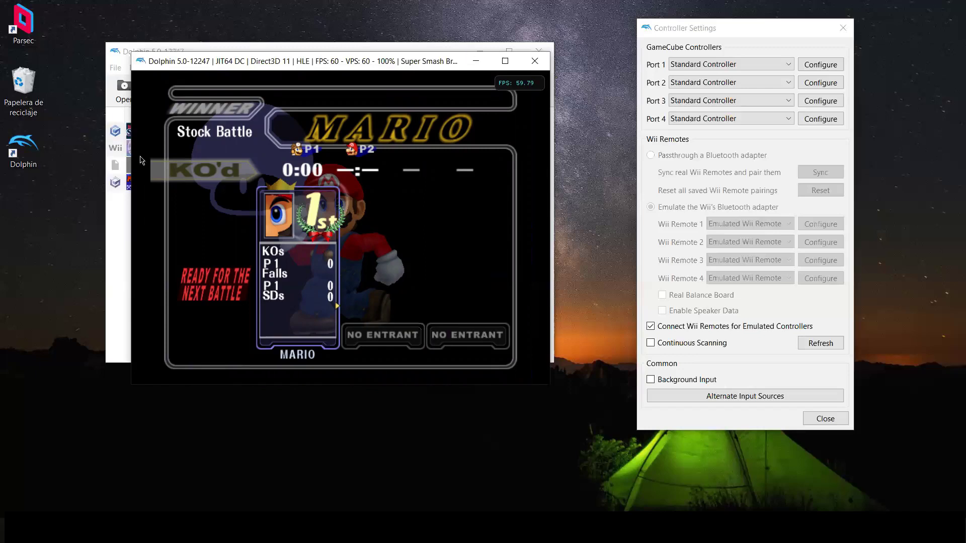
left_click(672, 110)
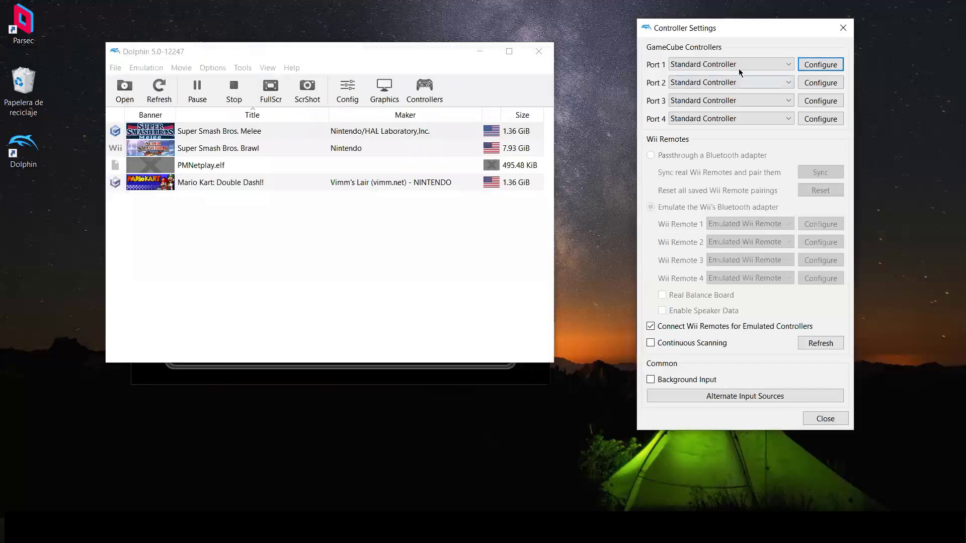
- Switch Port 2 to None and back to Standard Controller, then close Melee to stop emulation
left_click(700, 84)
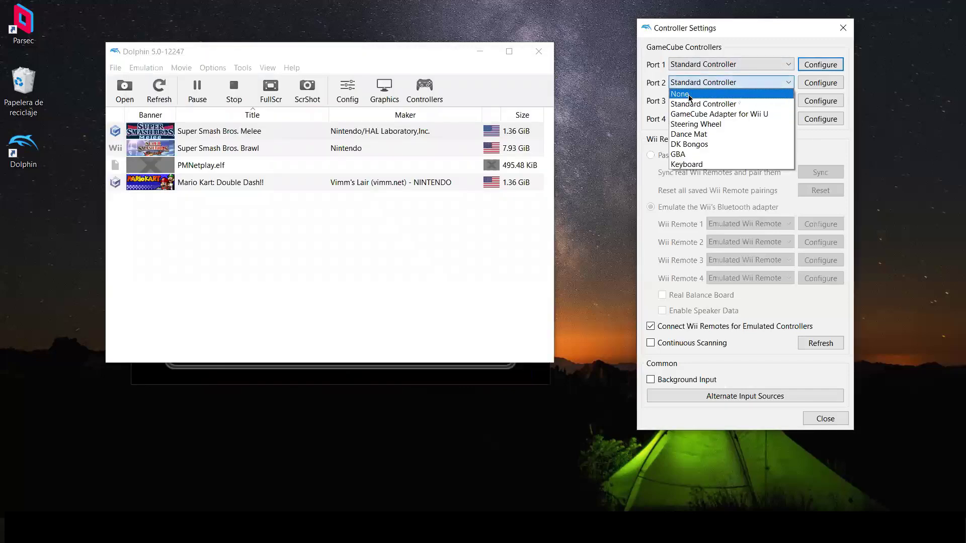
left_click(689, 94)
left_click_drag(401, 51, 780, 275)
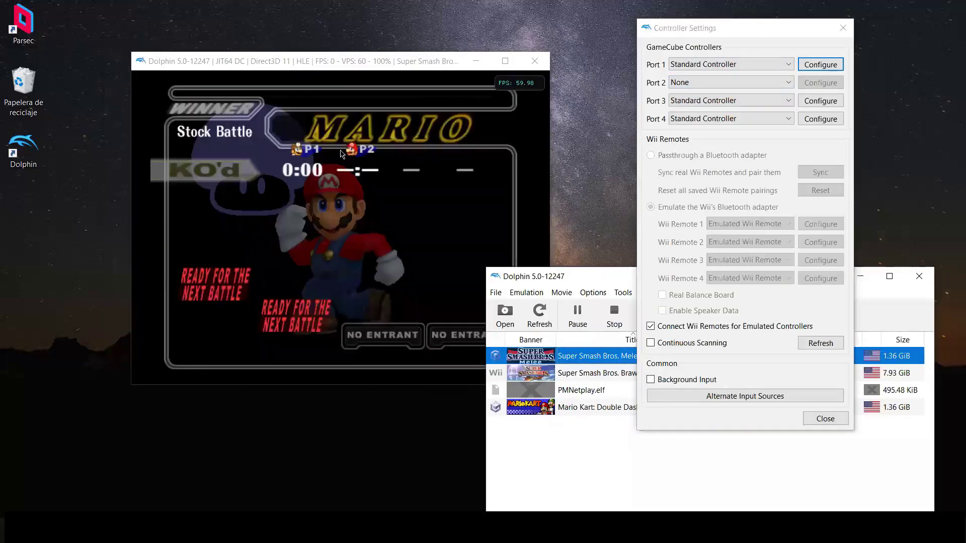
left_click(703, 83)
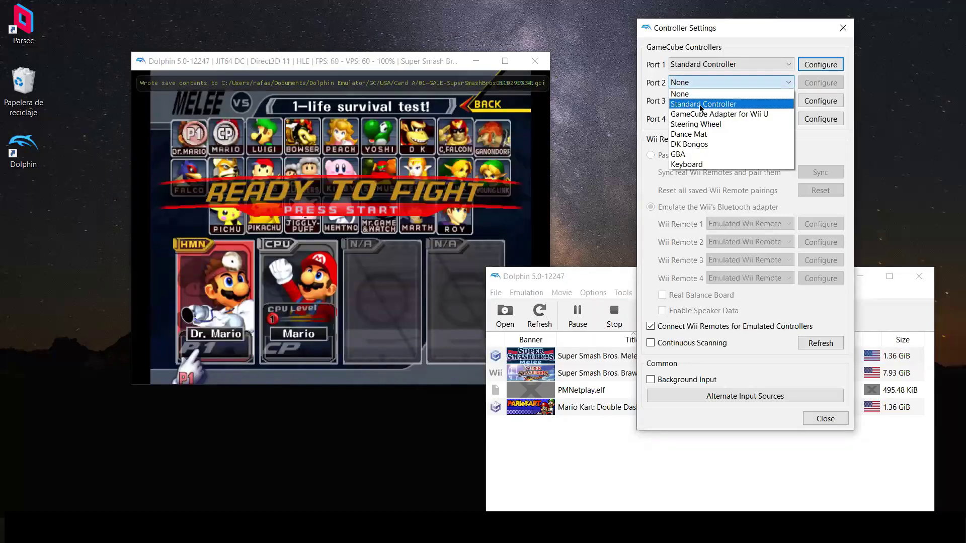
left_click(708, 103)
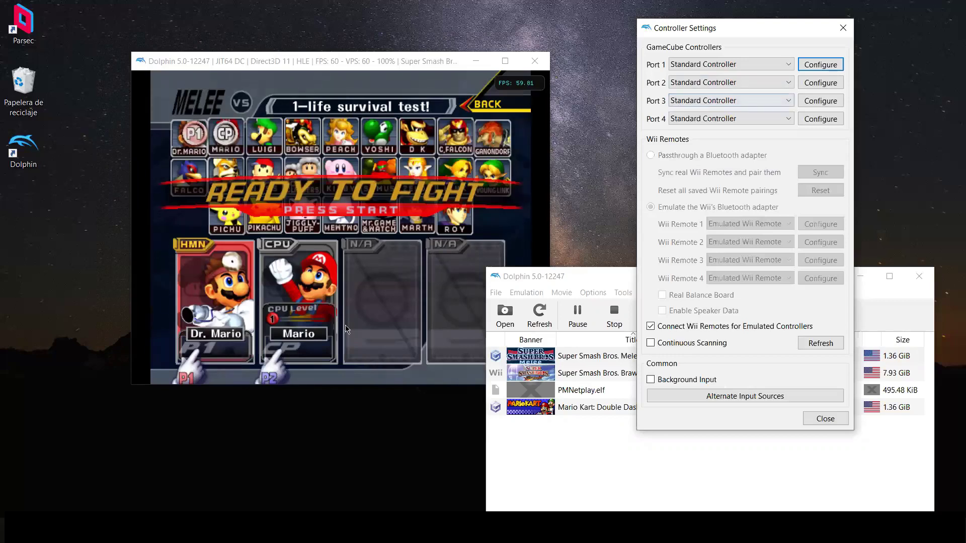
left_click(270, 368)
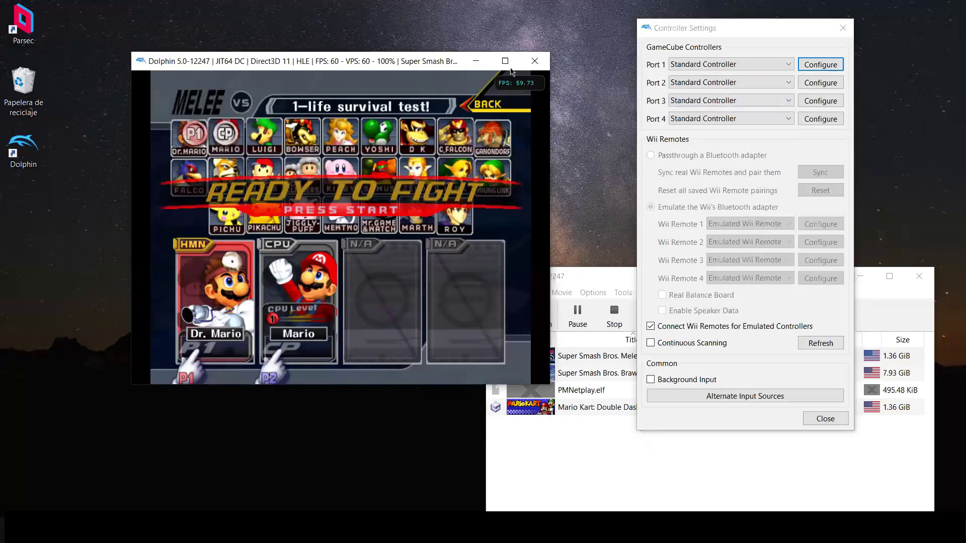
left_click(533, 61)
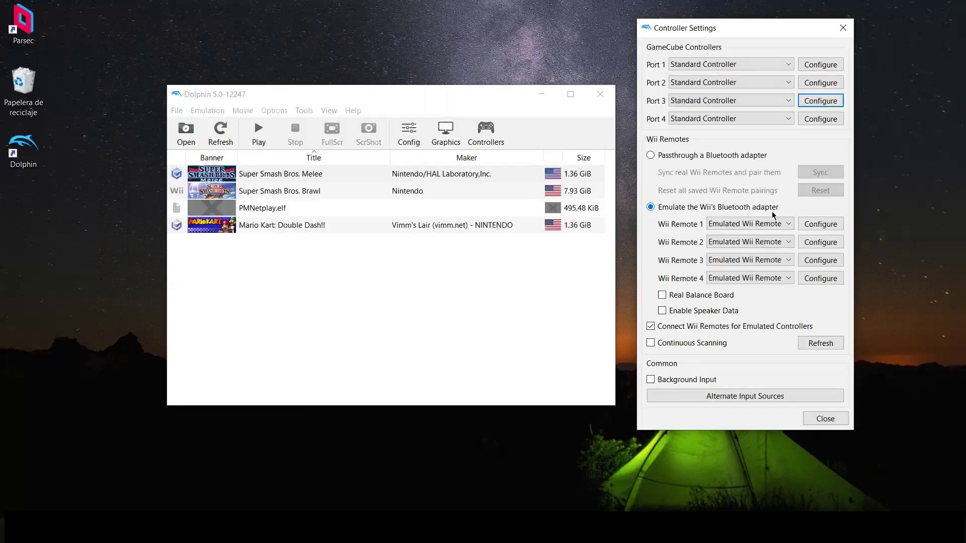